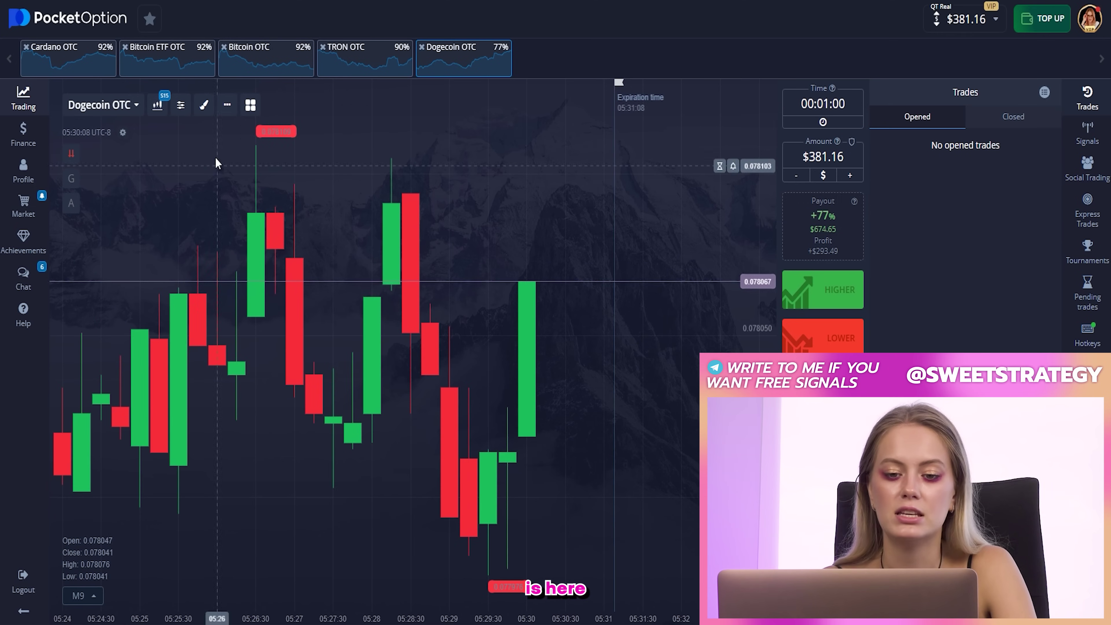
Add the Accelerator Oscillator, Aroon and Fractal Chaos Bands indicators to the Dogecoin OTC chart
{"action": "left_click", "coordinate": [180, 105]}
{"action": "left_click", "coordinate": [233, 171]}
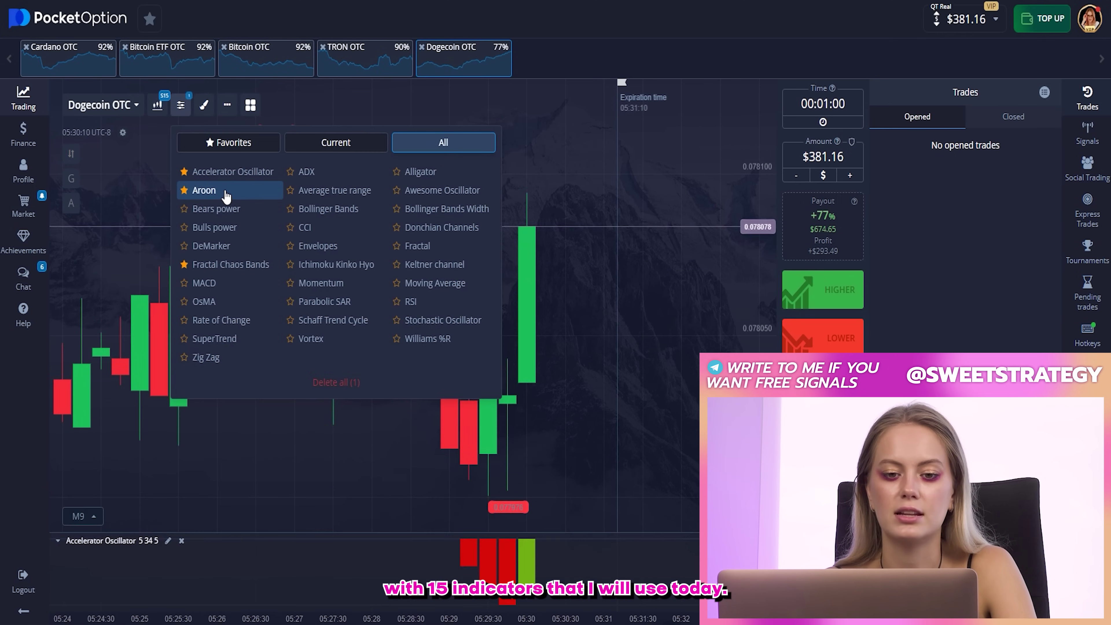
{"action": "left_click", "coordinate": [215, 190]}
{"action": "left_click", "coordinate": [230, 265]}
{"action": "left_click", "coordinate": [610, 291]}
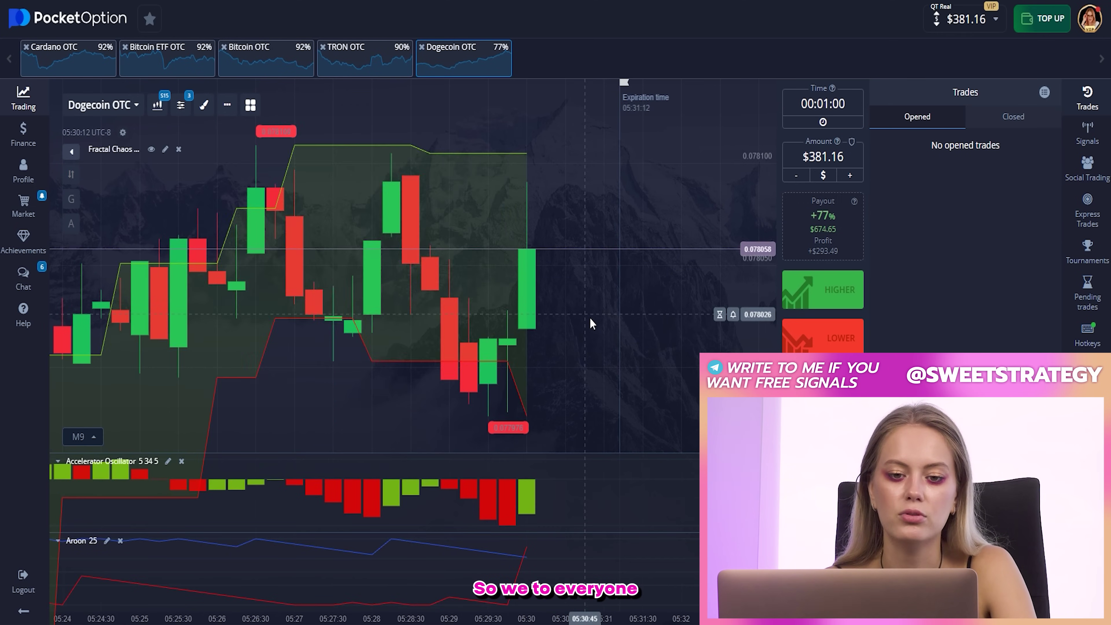
Set the Fractal Chaos Bands period to 4 and its background color to white, and save the settings
{"action": "scroll", "coordinate": [589, 319], "scroll_direction": "down", "scroll_amount": 3}
{"action": "left_click", "coordinate": [166, 150]}
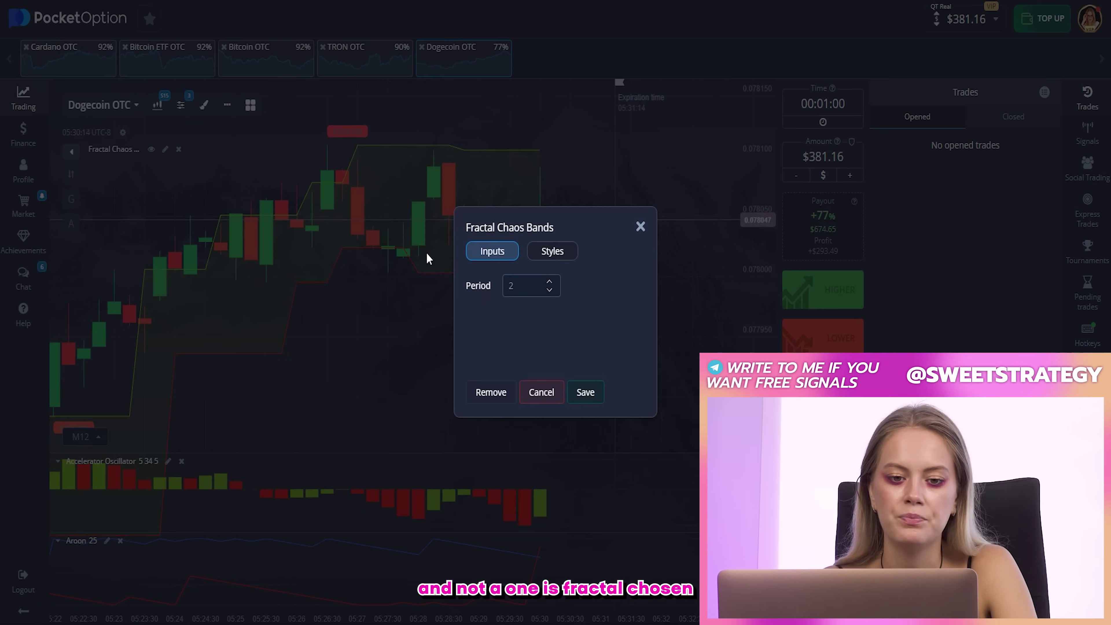
{"action": "left_click", "coordinate": [550, 283]}
{"action": "left_click", "coordinate": [550, 282]}
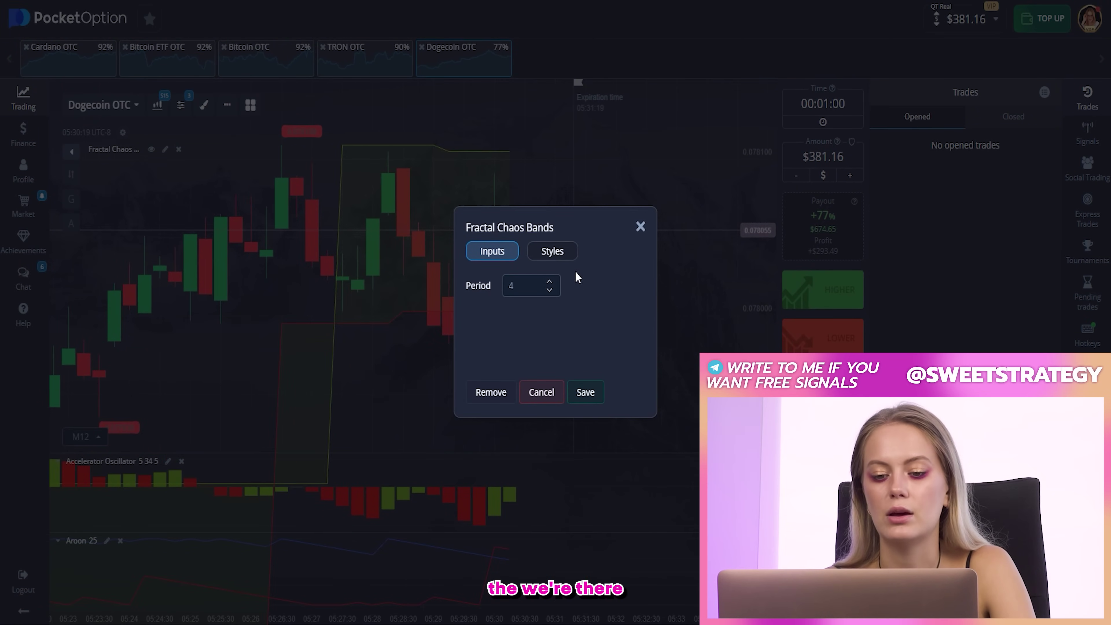
{"action": "left_click", "coordinate": [567, 255]}
{"action": "left_click", "coordinate": [552, 338]}
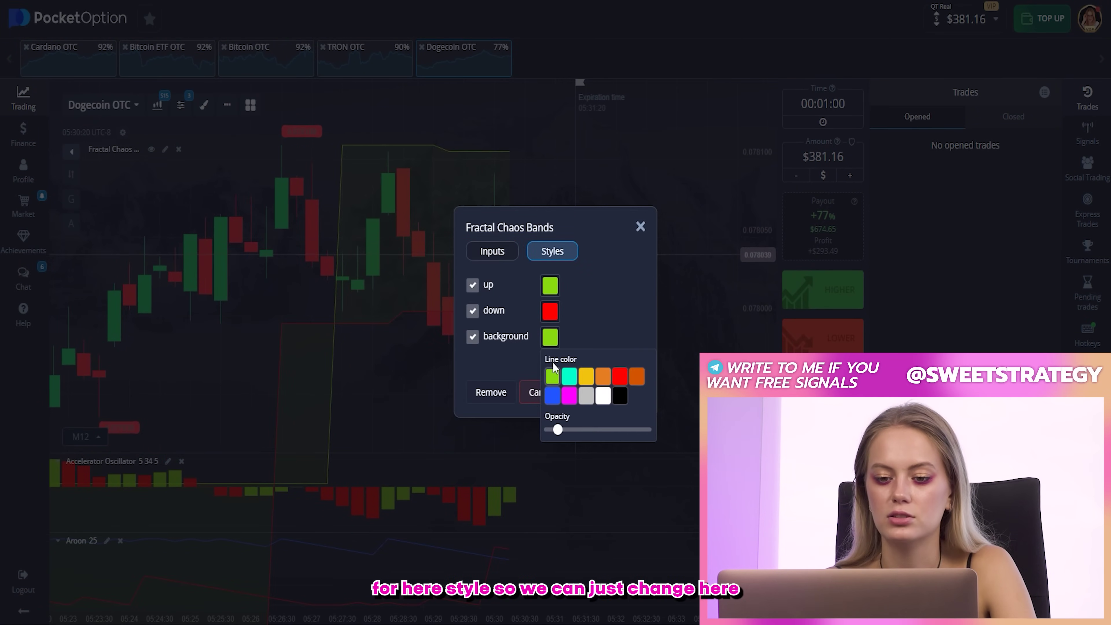
{"action": "left_click", "coordinate": [603, 397]}
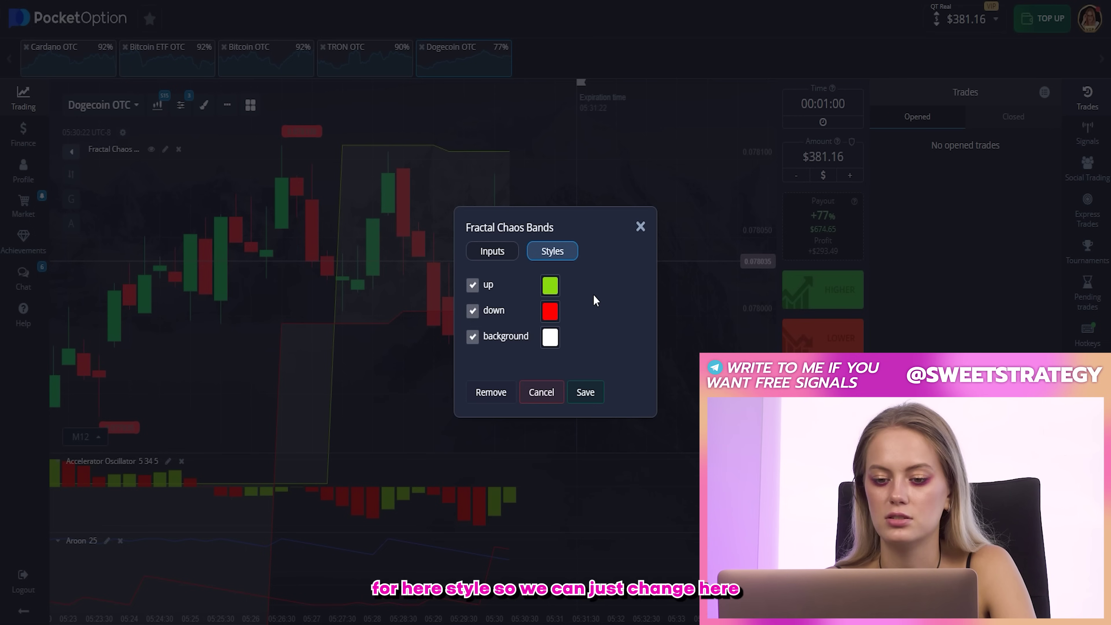
{"action": "left_click", "coordinate": [586, 391]}
Set the Accelerator Oscillator's AO Short Period to 10, AO Long Period to 22 and AC SMA Period to 8, and save
{"action": "left_click", "coordinate": [167, 461]}
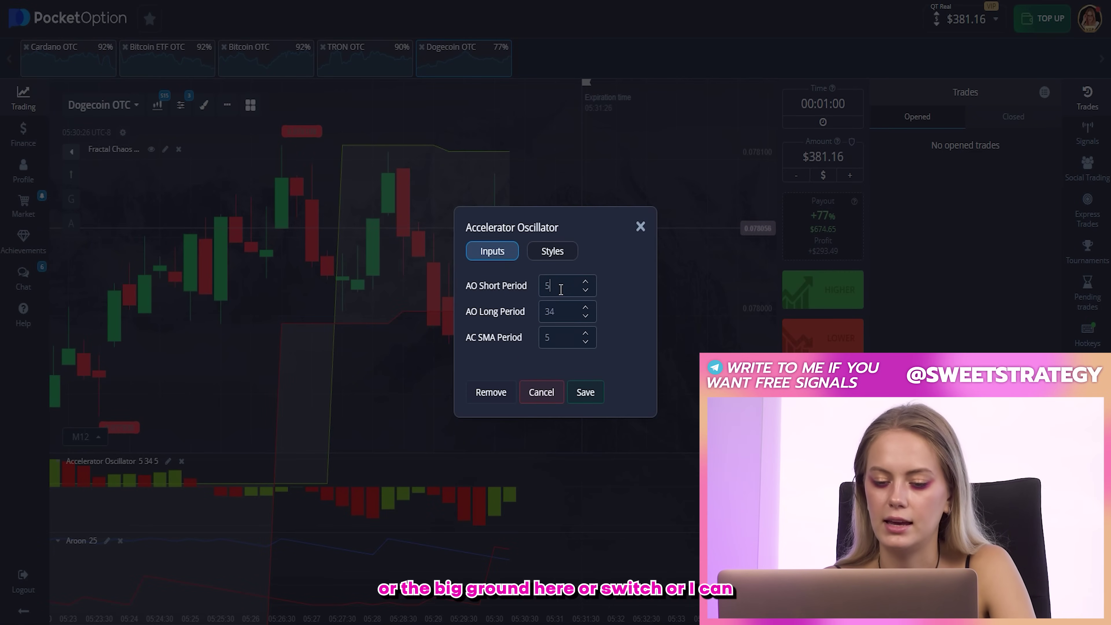
{"action": "key", "text": "BackSpace"}
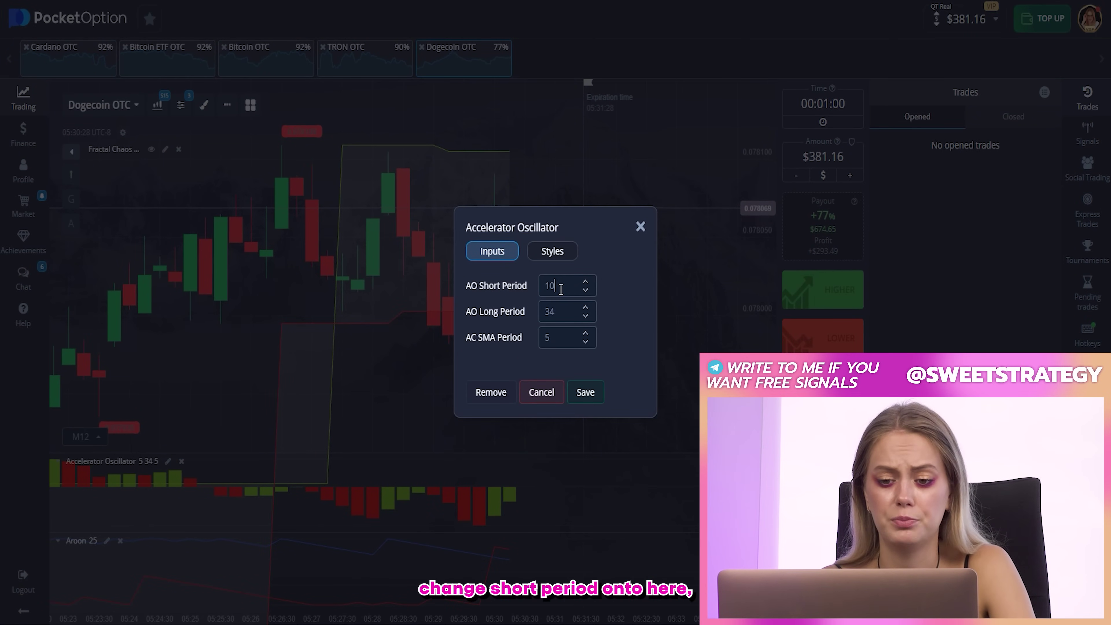
{"action": "left_click", "coordinate": [561, 307]}
{"action": "key", "text": "BackSpace"}
{"action": "key", "text": "BackSpace"}
{"action": "type", "text": "22"}
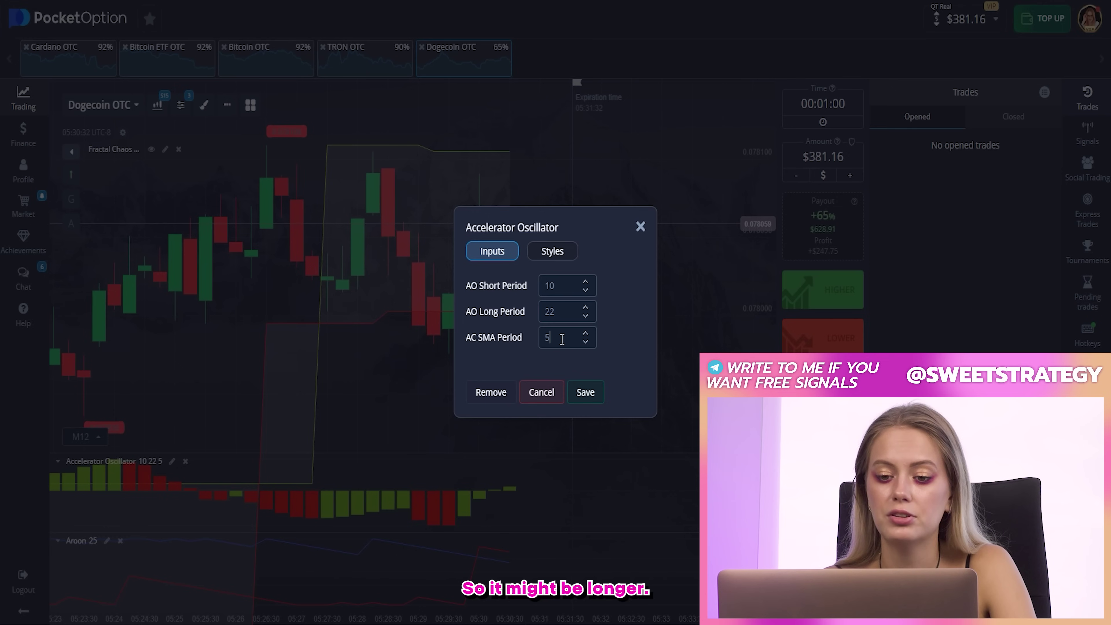
{"action": "key", "text": "BackSpace"}
{"action": "type", "text": "8"}
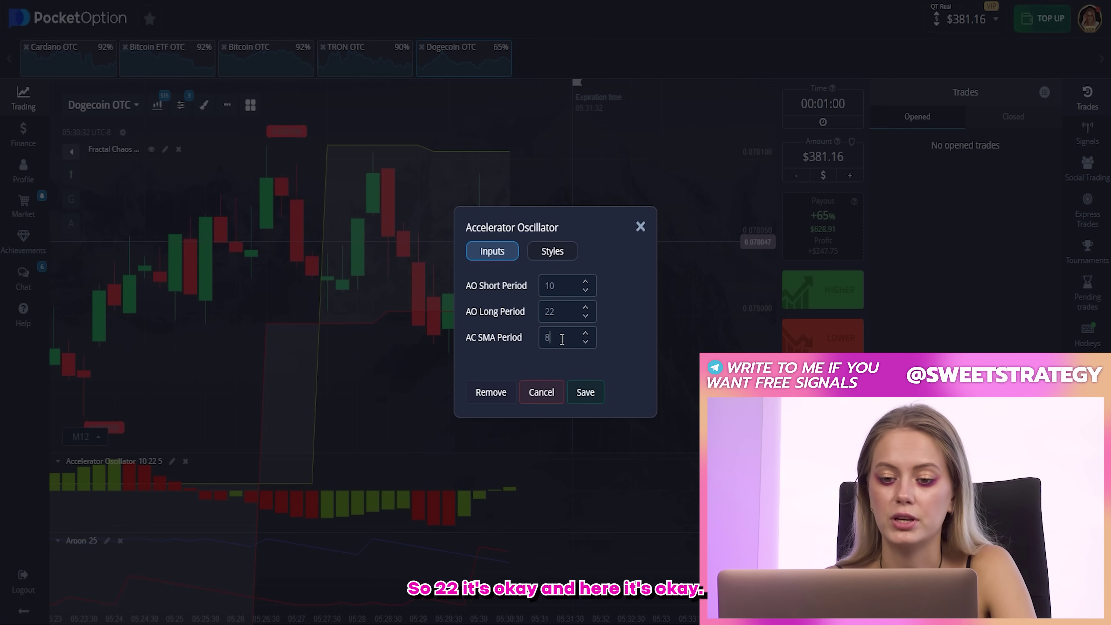
{"action": "left_click", "coordinate": [554, 253]}
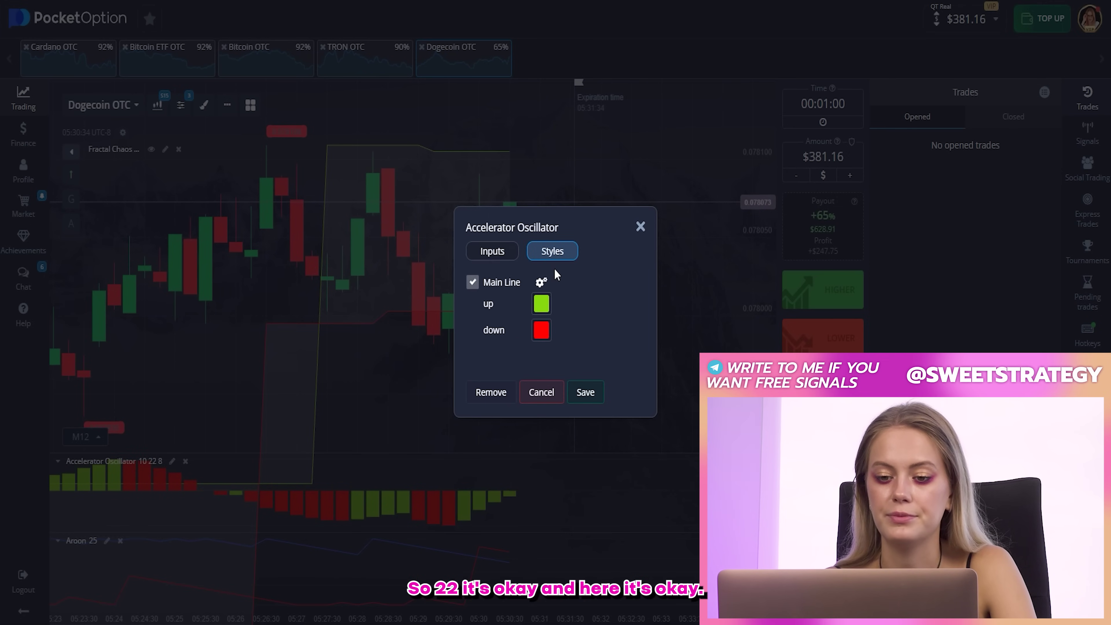
{"action": "left_click", "coordinate": [585, 392]}
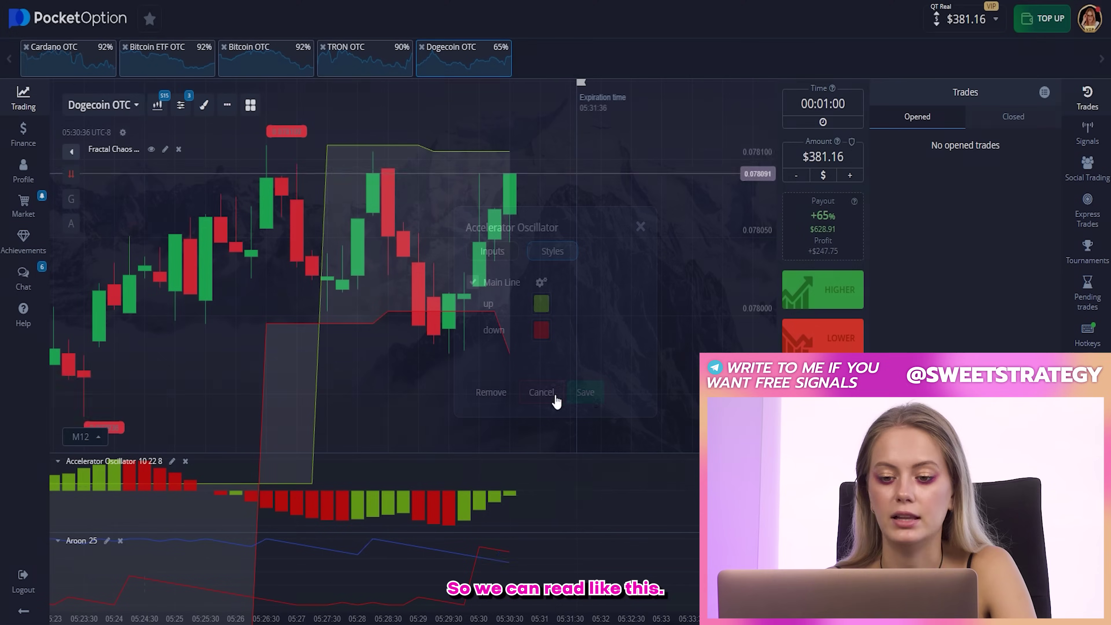
Set the Aroon period to 12 and the width of its up and down lines to 3px, and save
{"action": "left_click", "coordinate": [107, 541]}
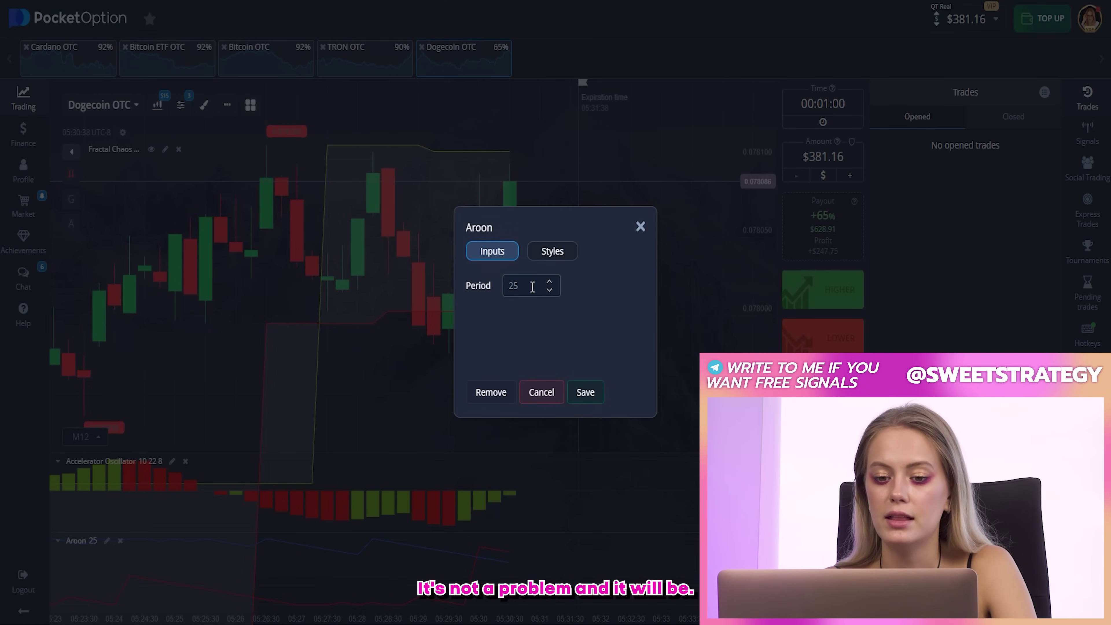
{"action": "key", "text": "BackSpace"}
{"action": "type", "text": "12"}
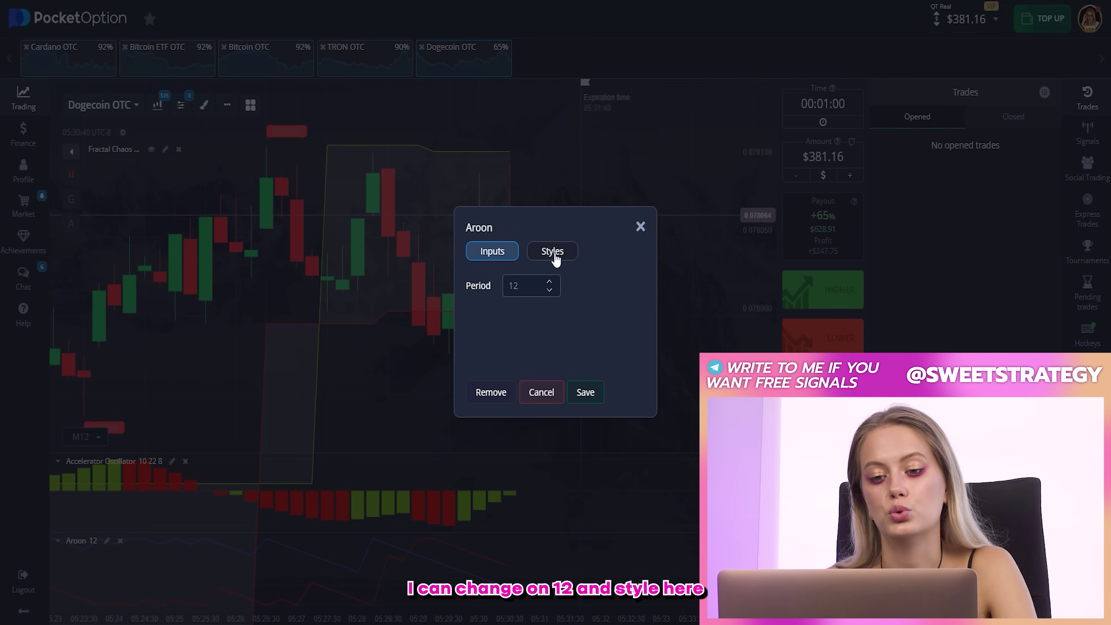
{"action": "left_click", "coordinate": [553, 252]}
{"action": "left_click", "coordinate": [541, 286]}
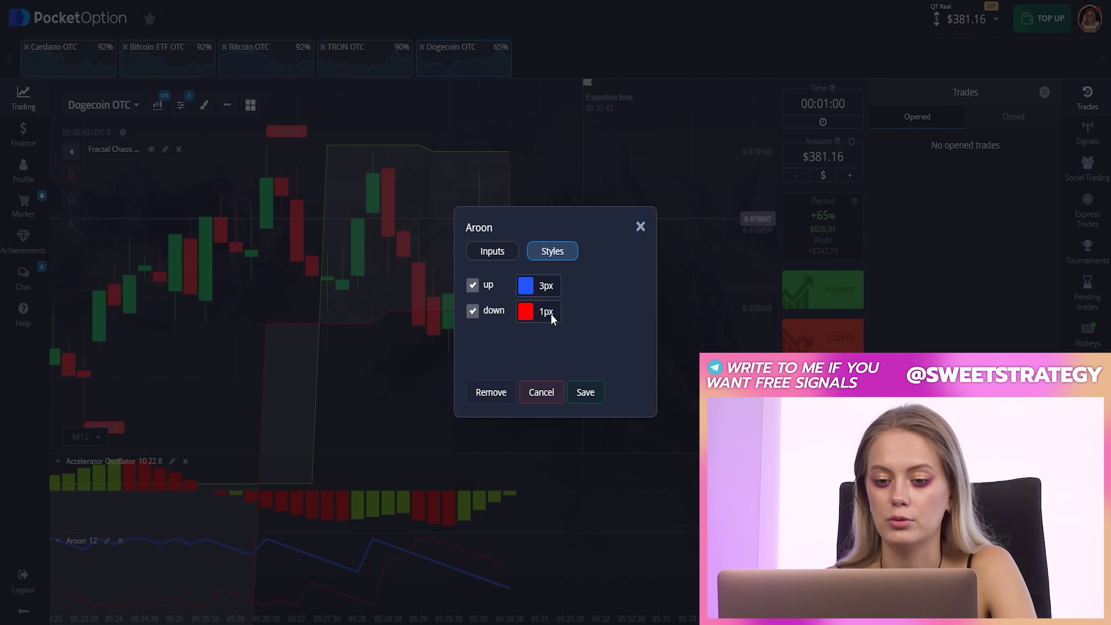
{"action": "left_click", "coordinate": [545, 311]}
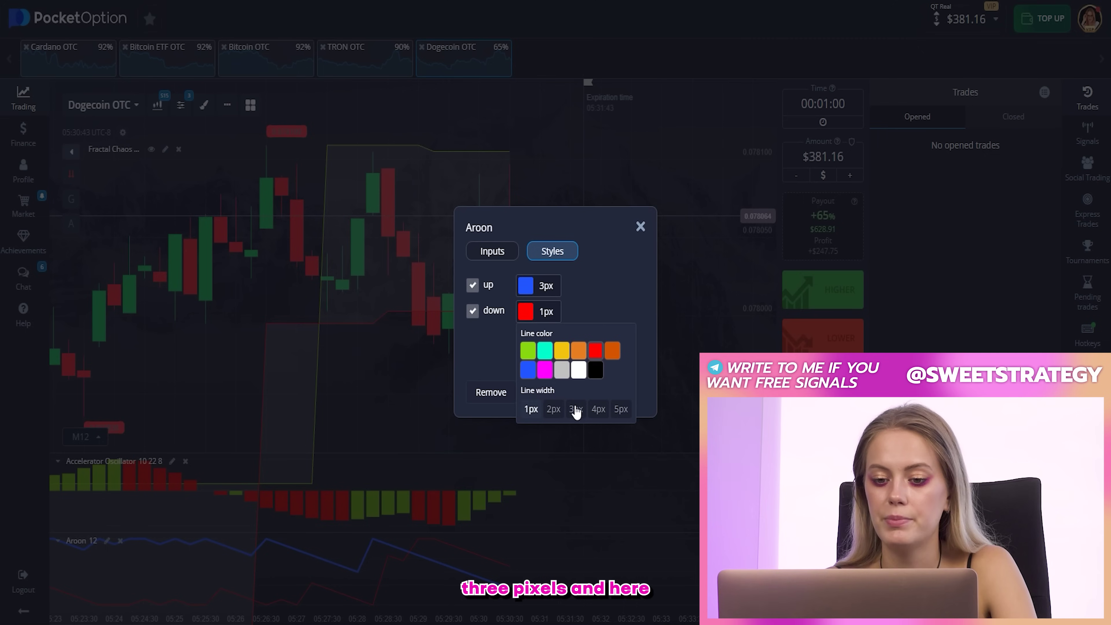
{"action": "left_click", "coordinate": [588, 298]}
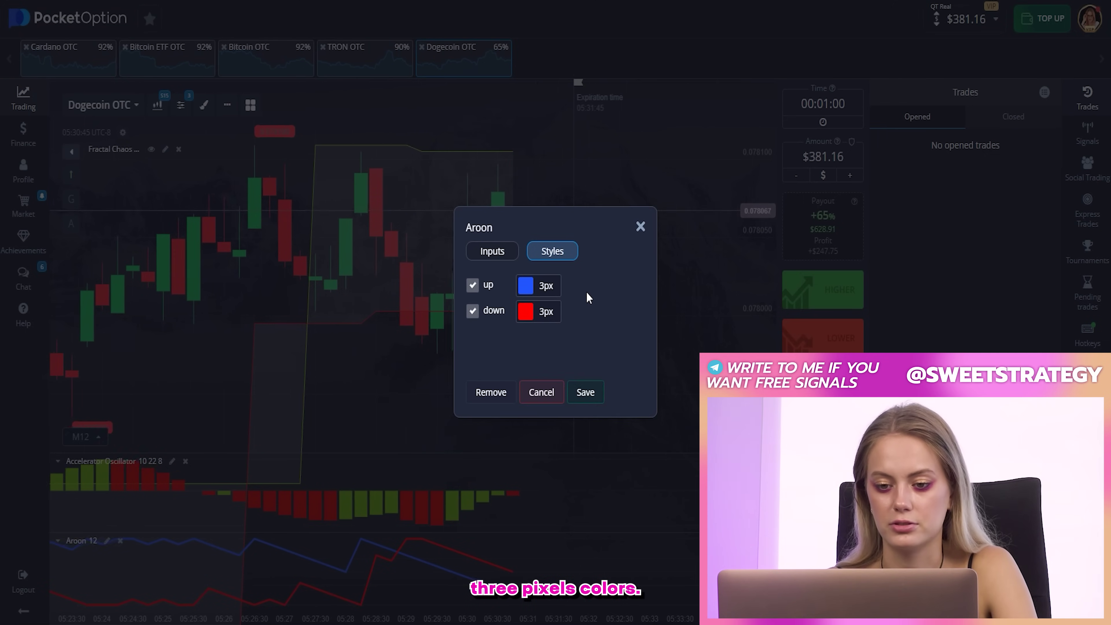
{"action": "left_click", "coordinate": [578, 393]}
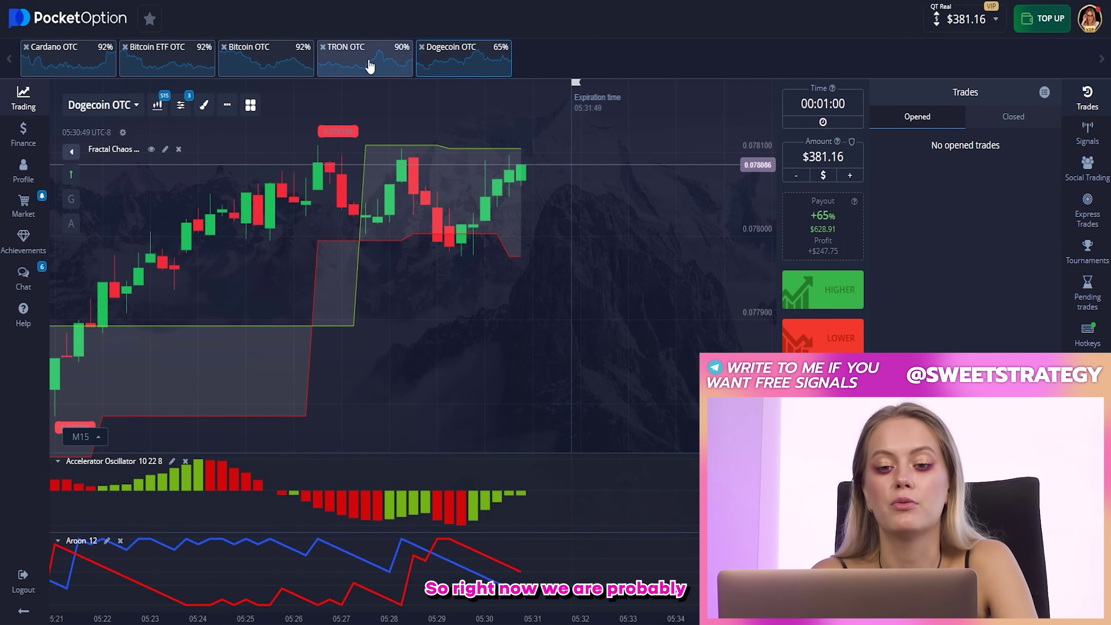
Switch to the TRON OTC chart and examine its recent candles and indicators
{"action": "left_click", "coordinate": [370, 66]}
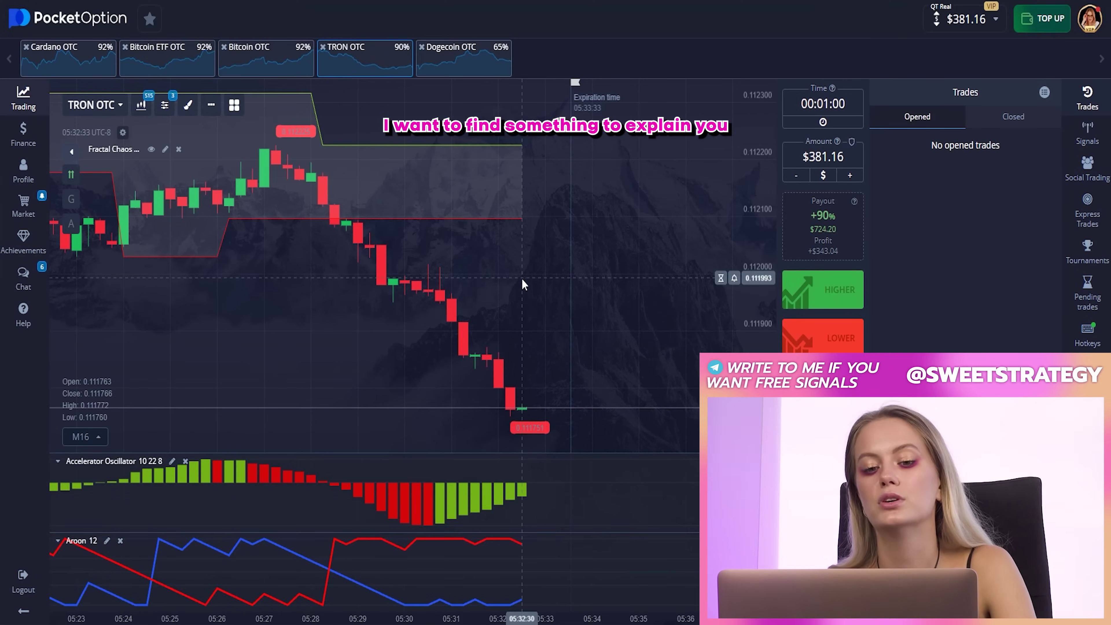
{"action": "scroll", "coordinate": [524, 288], "scroll_direction": "down", "scroll_amount": 3}
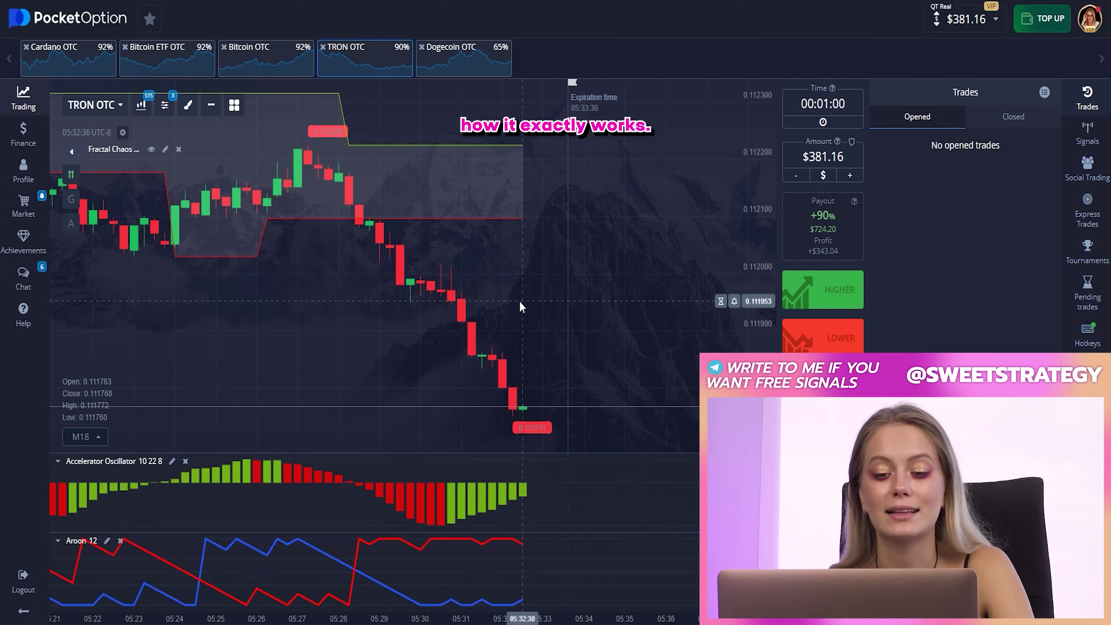
{"action": "scroll", "coordinate": [521, 306], "scroll_direction": "down", "scroll_amount": 4}
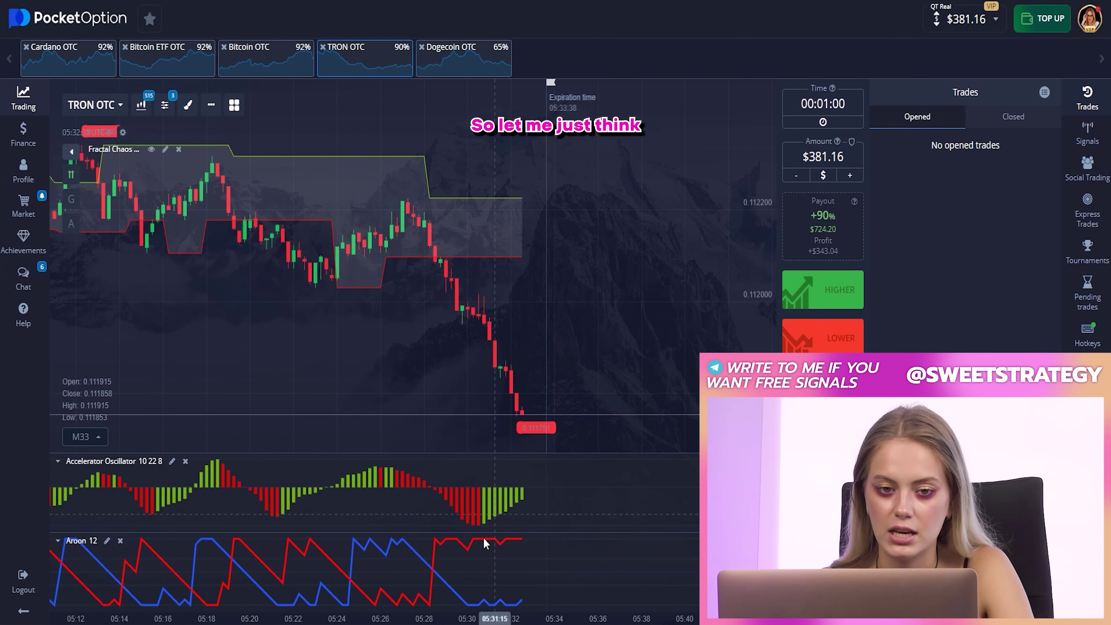
{"action": "scroll", "coordinate": [572, 313], "scroll_direction": "up", "scroll_amount": 7}
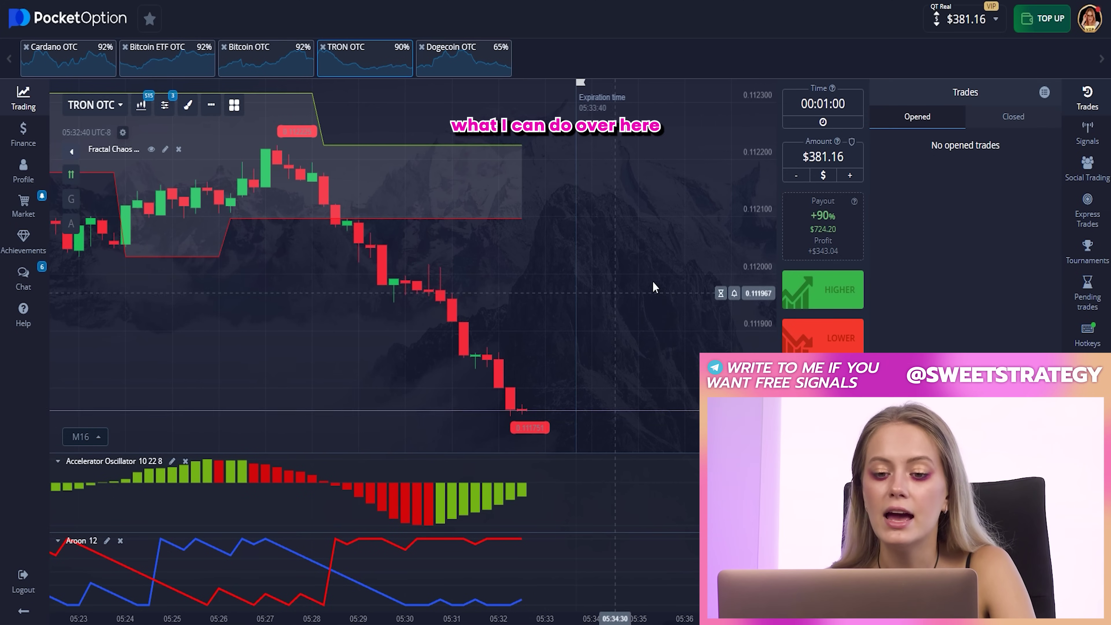
Set the trade amount to $350 and place a Lower trade on TRON OTC
{"action": "left_click", "coordinate": [819, 157]}
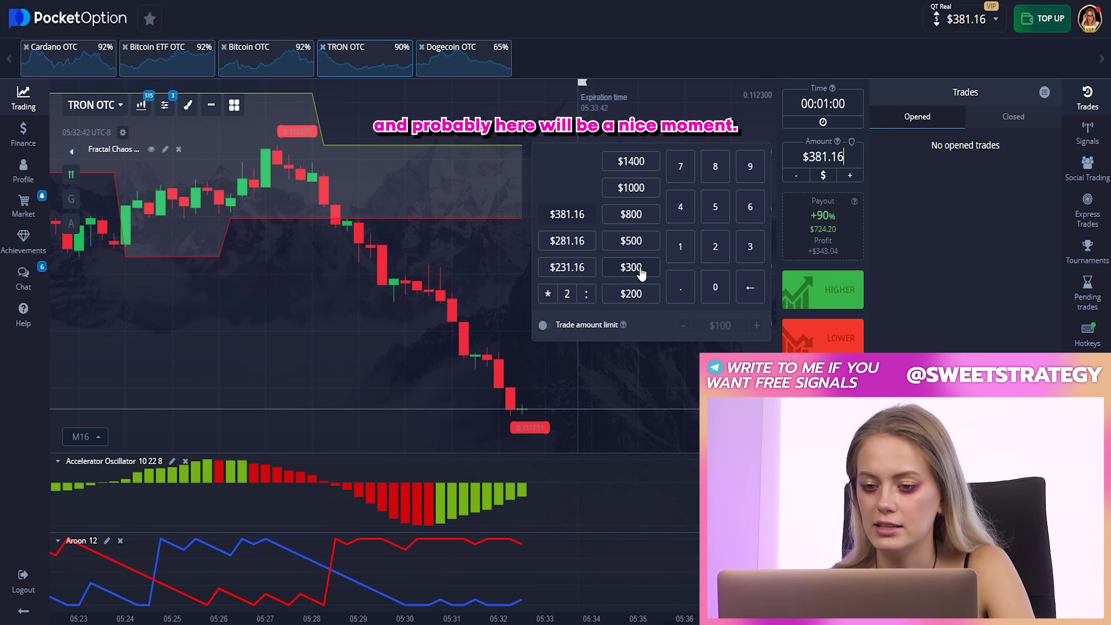
{"action": "left_click", "coordinate": [740, 252]}
{"action": "left_click", "coordinate": [715, 289]}
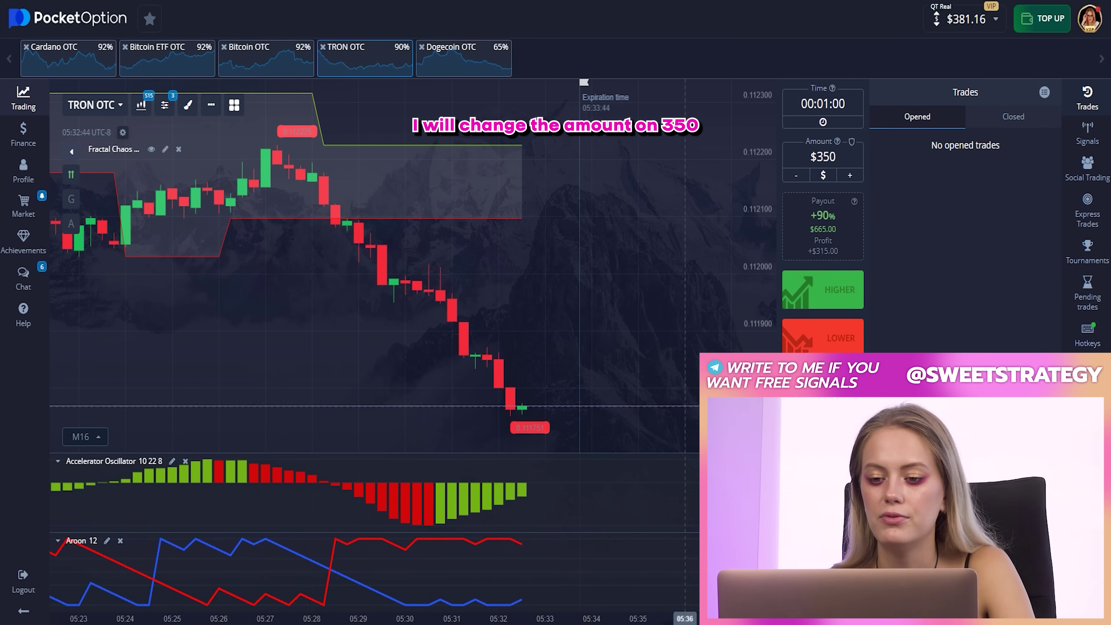
{"action": "left_click", "coordinate": [809, 346]}
Follow the TRON OTC trade until it closes and examine the price trend and indicators at different scales
{"action": "scroll", "coordinate": [558, 387], "scroll_direction": "up", "scroll_amount": 5}
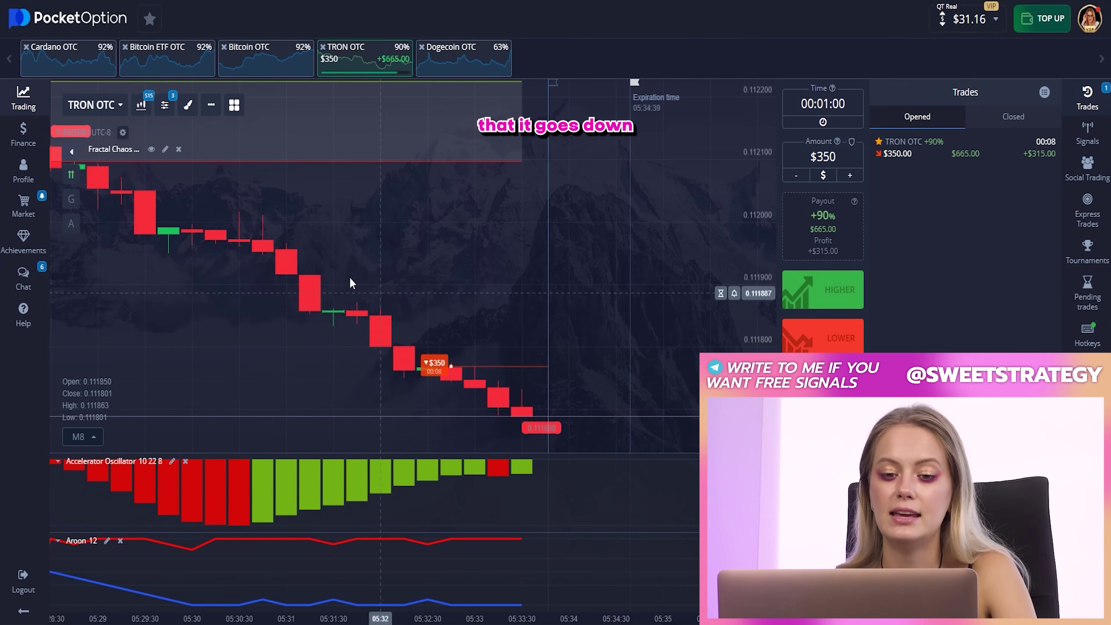
{"action": "scroll", "coordinate": [547, 405], "scroll_direction": "up", "scroll_amount": 2}
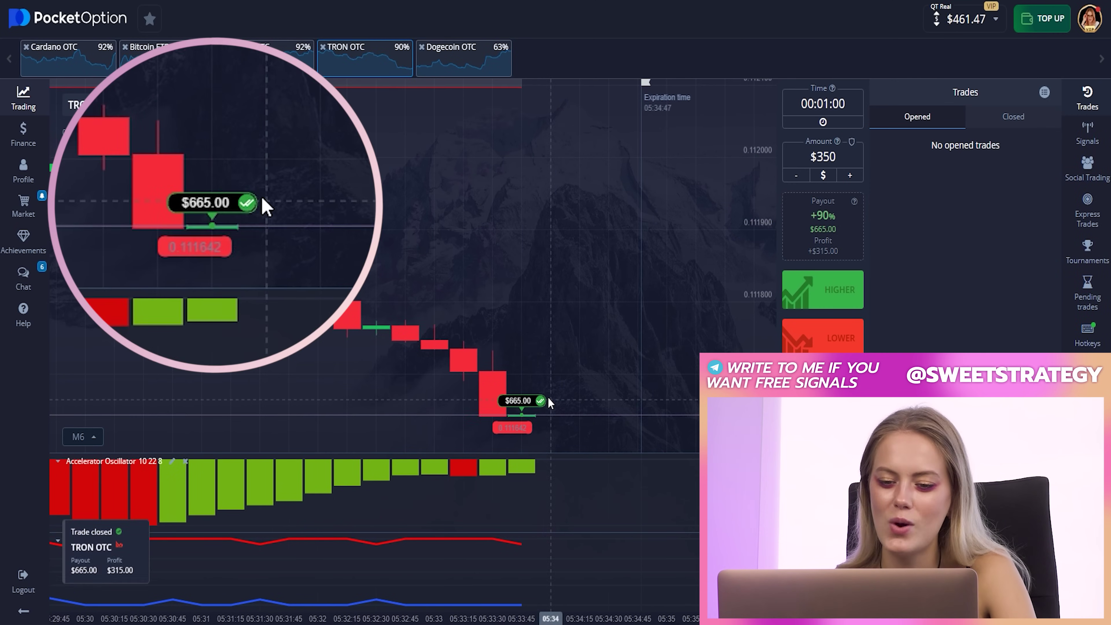
{"action": "scroll", "coordinate": [547, 407], "scroll_direction": "down", "scroll_amount": 5}
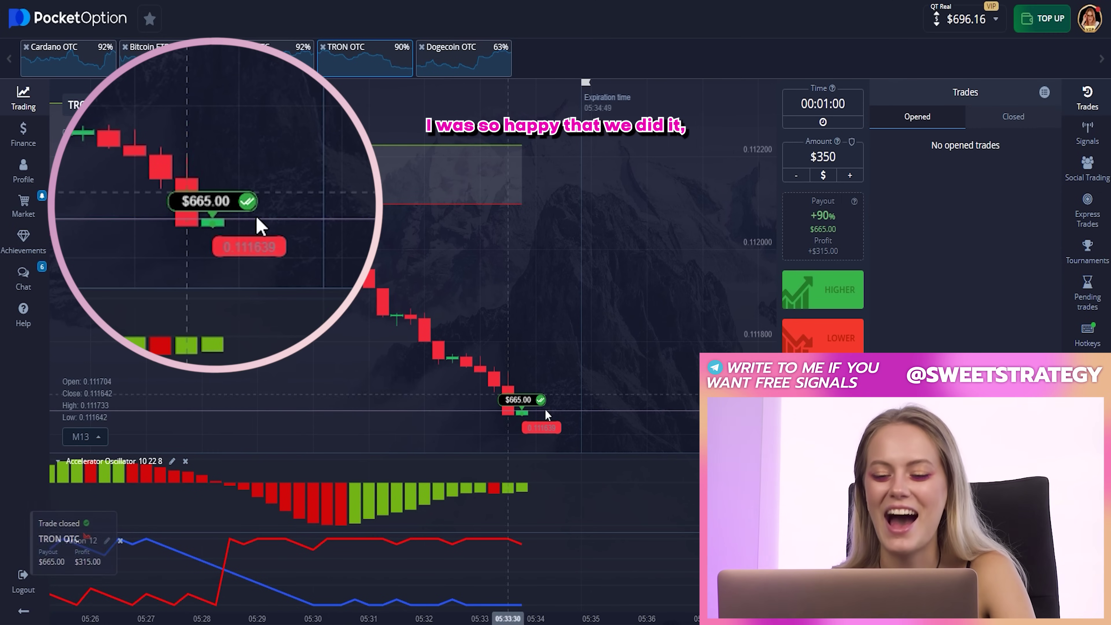
{"action": "scroll", "coordinate": [504, 396], "scroll_direction": "up", "scroll_amount": 3}
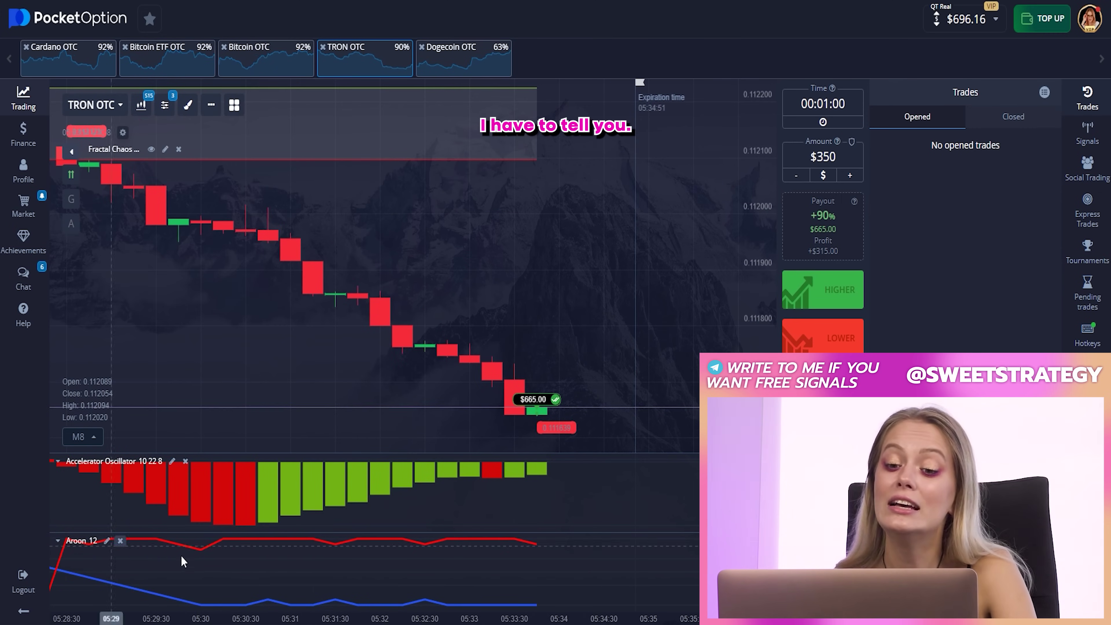
{"action": "scroll", "coordinate": [183, 562], "scroll_direction": "down", "scroll_amount": 4}
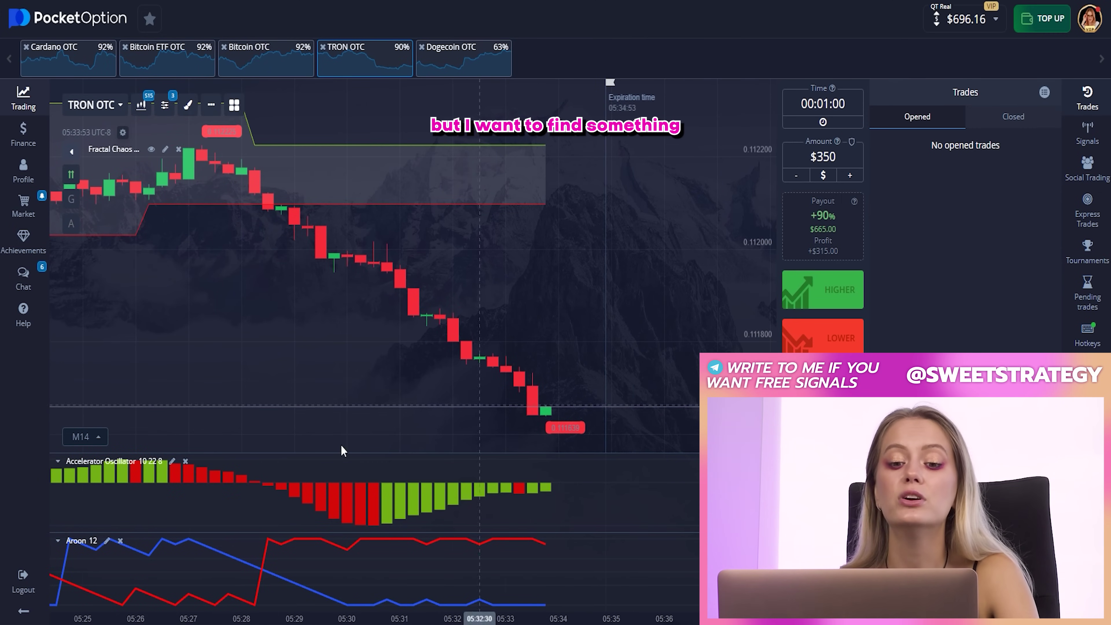
{"action": "scroll", "coordinate": [503, 442], "scroll_direction": "up", "scroll_amount": 4}
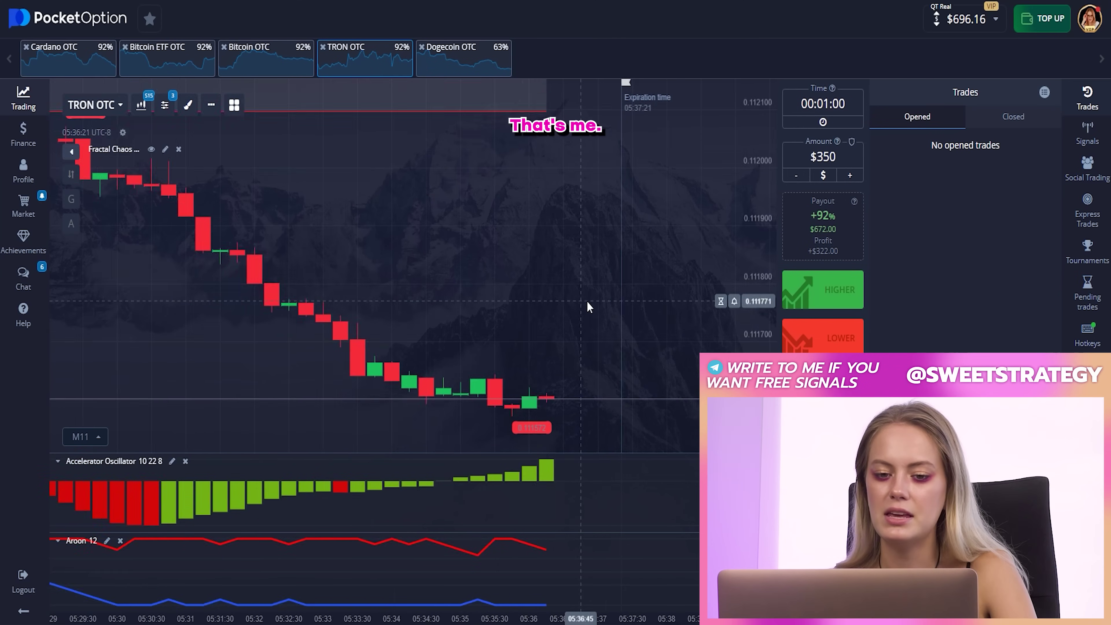
{"action": "scroll", "coordinate": [587, 302], "scroll_direction": "down", "scroll_amount": 2}
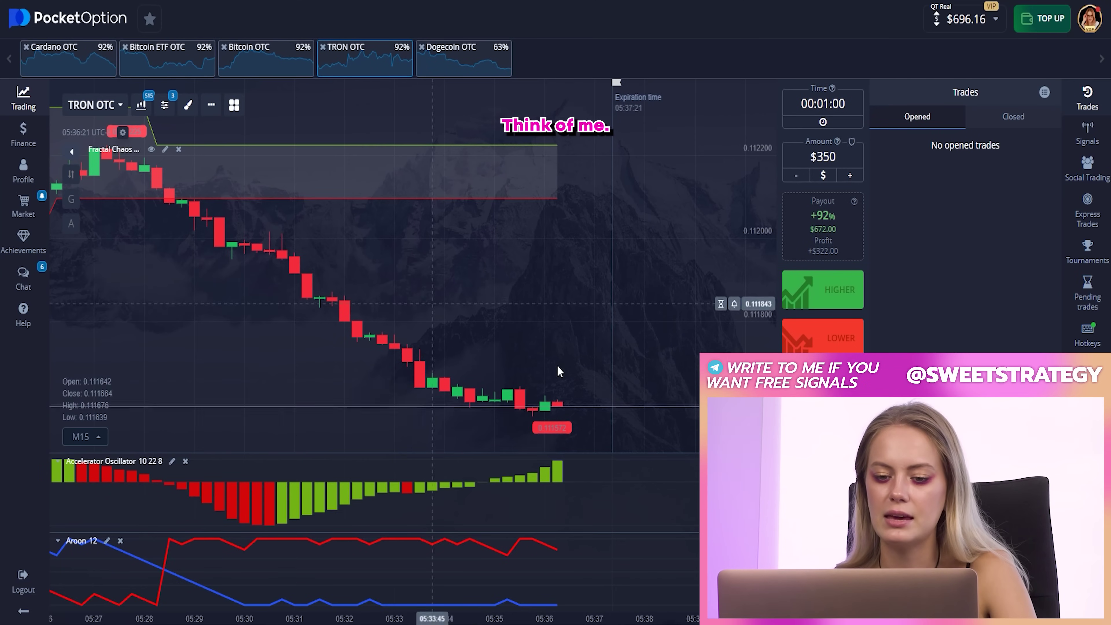
Switch to the Bitcoin OTC chart and compare its latest candles with the Fractal Chaos Bands, Accelerator Oscillator and Aroon
{"action": "left_click", "coordinate": [261, 74]}
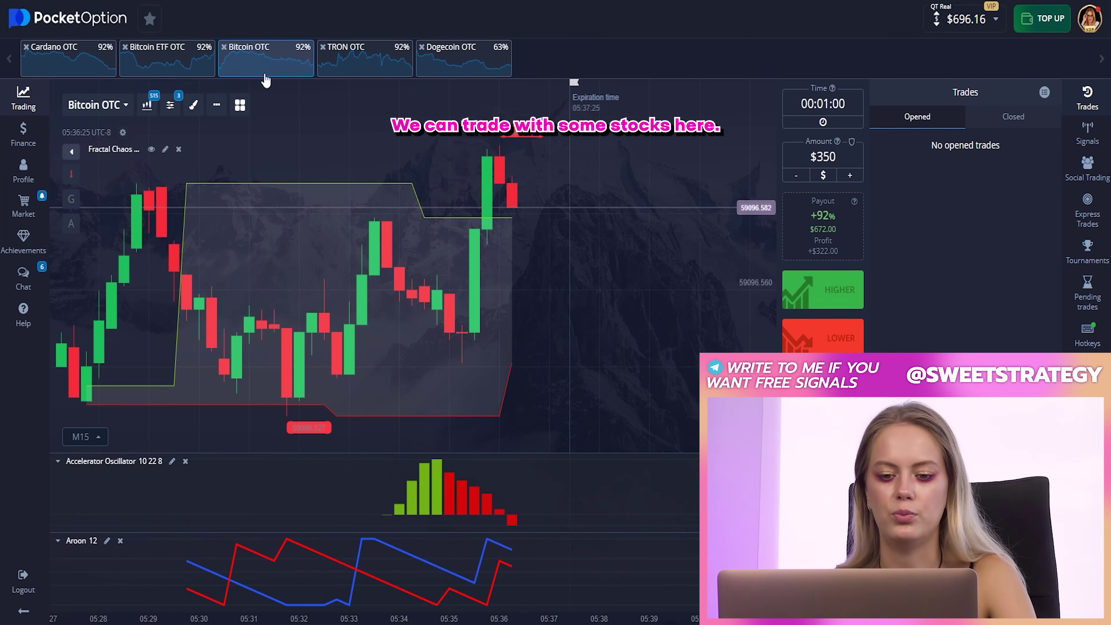
{"action": "scroll", "coordinate": [445, 280], "scroll_direction": "down", "scroll_amount": 3}
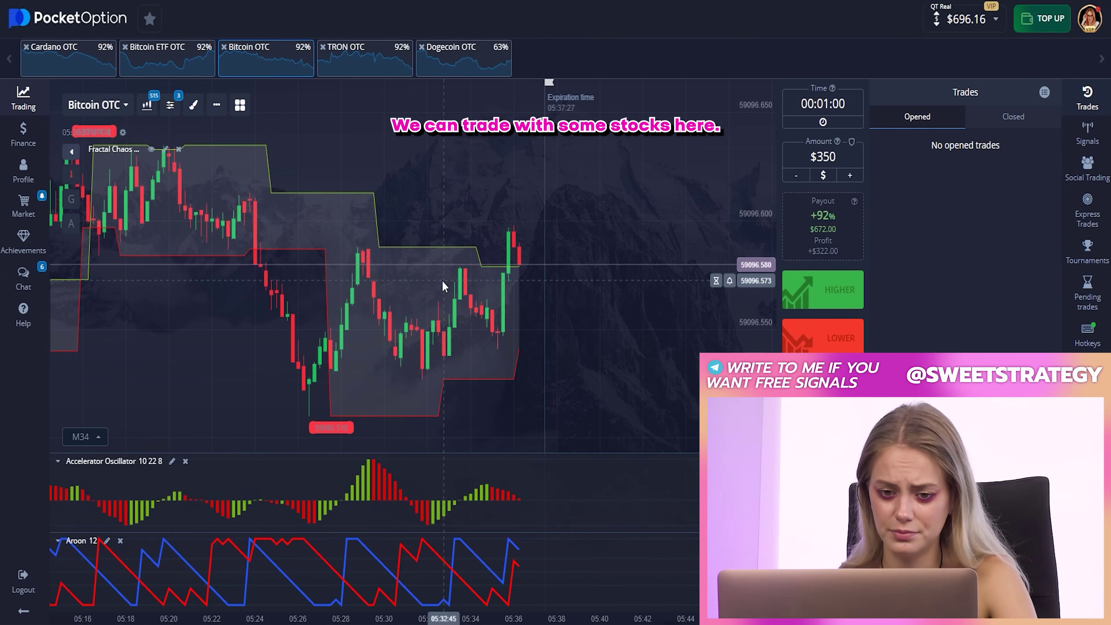
{"action": "scroll", "coordinate": [362, 254], "scroll_direction": "up", "scroll_amount": 3}
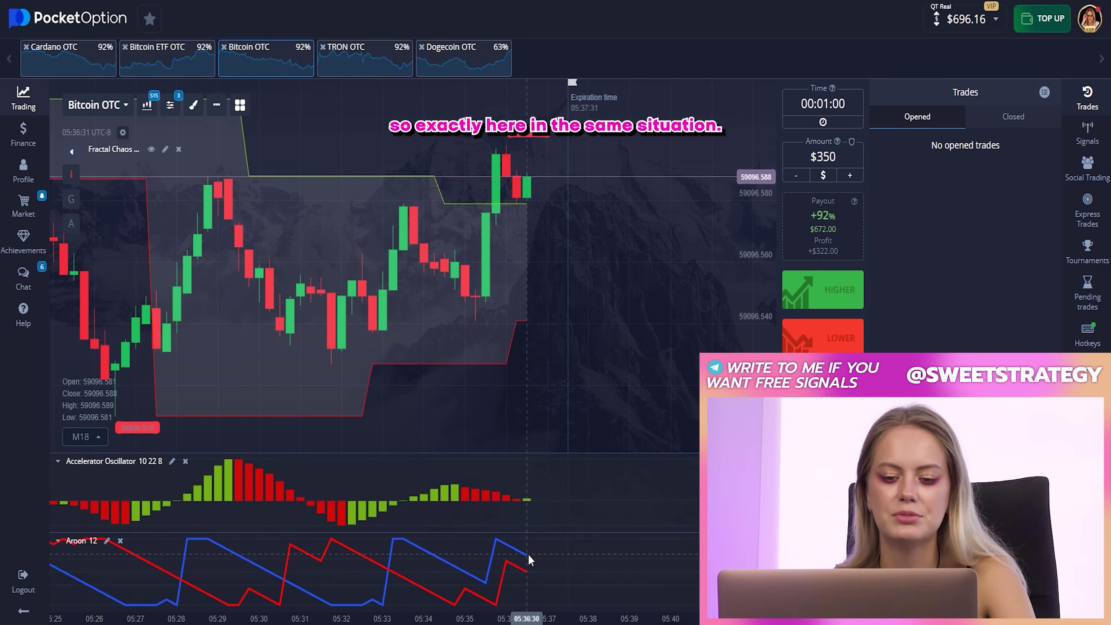
{"action": "scroll", "coordinate": [527, 552], "scroll_direction": "up", "scroll_amount": 1}
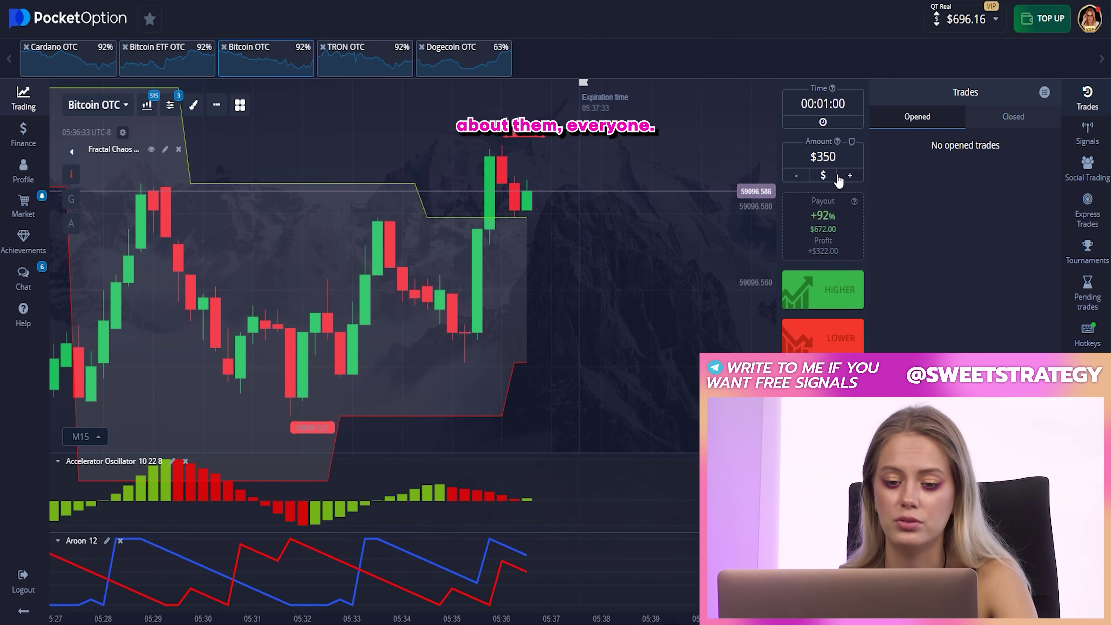
Raise the trade amount to $650 and place a one-minute Lower trade on Bitcoin OTC
{"action": "left_click", "coordinate": [850, 176]}
{"action": "left_click", "coordinate": [850, 176]}
{"action": "left_click", "coordinate": [850, 176]}
{"action": "left_click", "coordinate": [849, 175]}
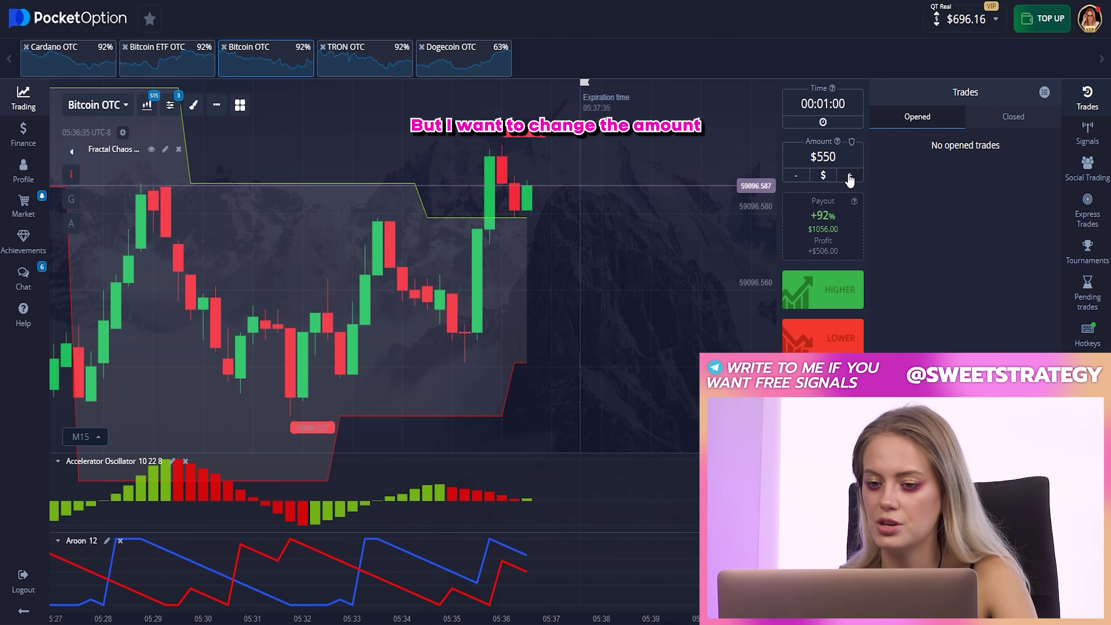
{"action": "left_click", "coordinate": [850, 176]}
{"action": "left_click", "coordinate": [850, 176]}
{"action": "left_click", "coordinate": [824, 337]}
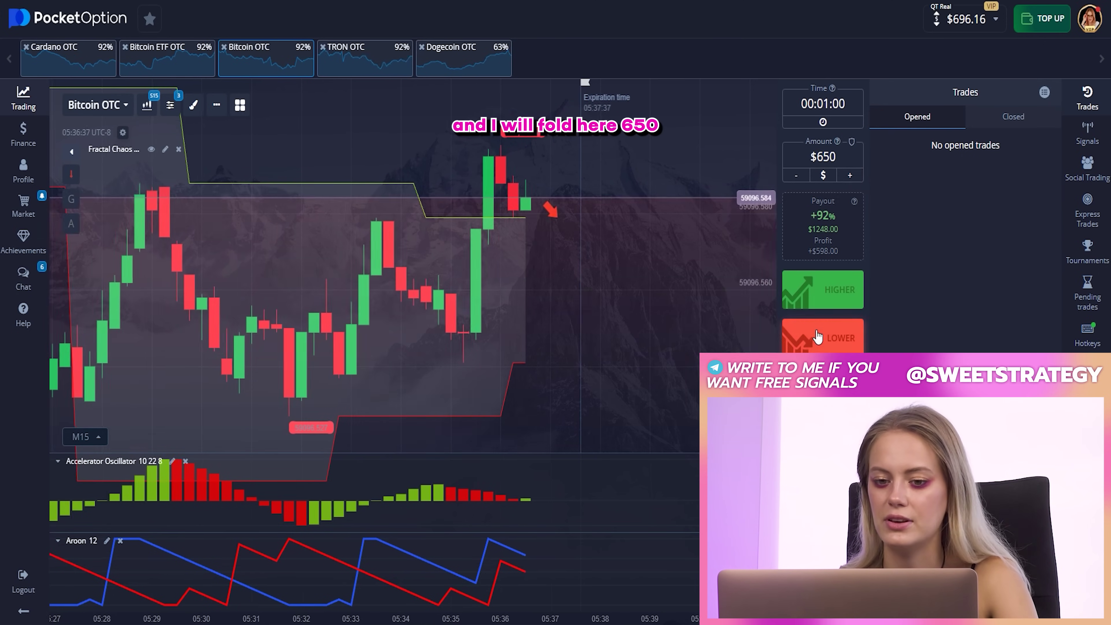
Follow the Bitcoin OTC trade until it closes and examine the newest candles and indicators at different scales
{"action": "scroll", "coordinate": [593, 274], "scroll_direction": "up", "scroll_amount": 2}
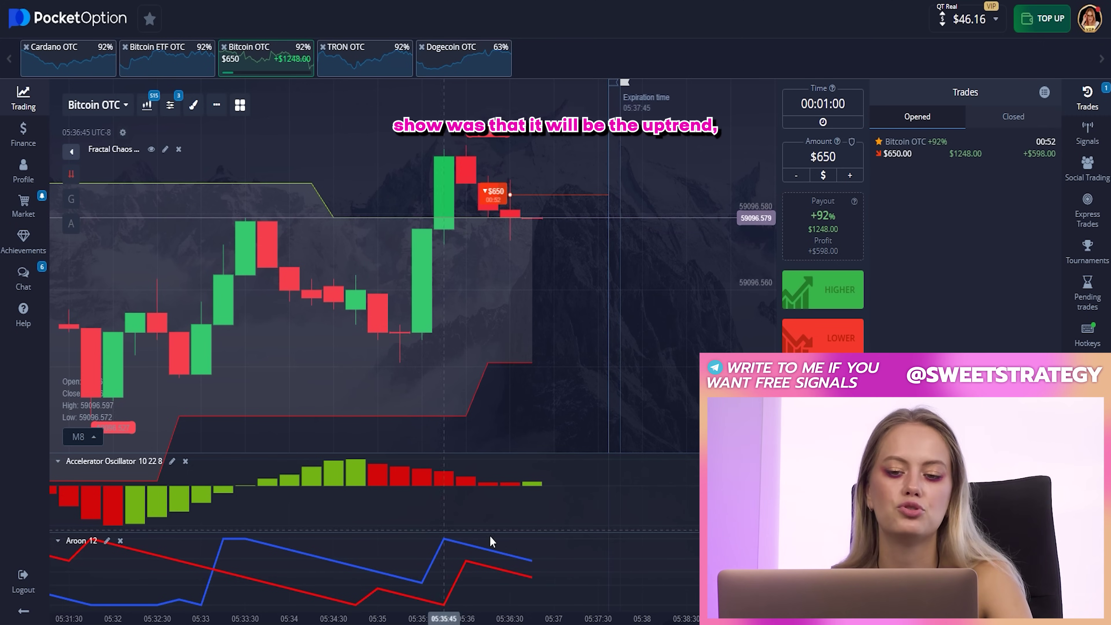
{"action": "scroll", "coordinate": [542, 279], "scroll_direction": "up", "scroll_amount": 2}
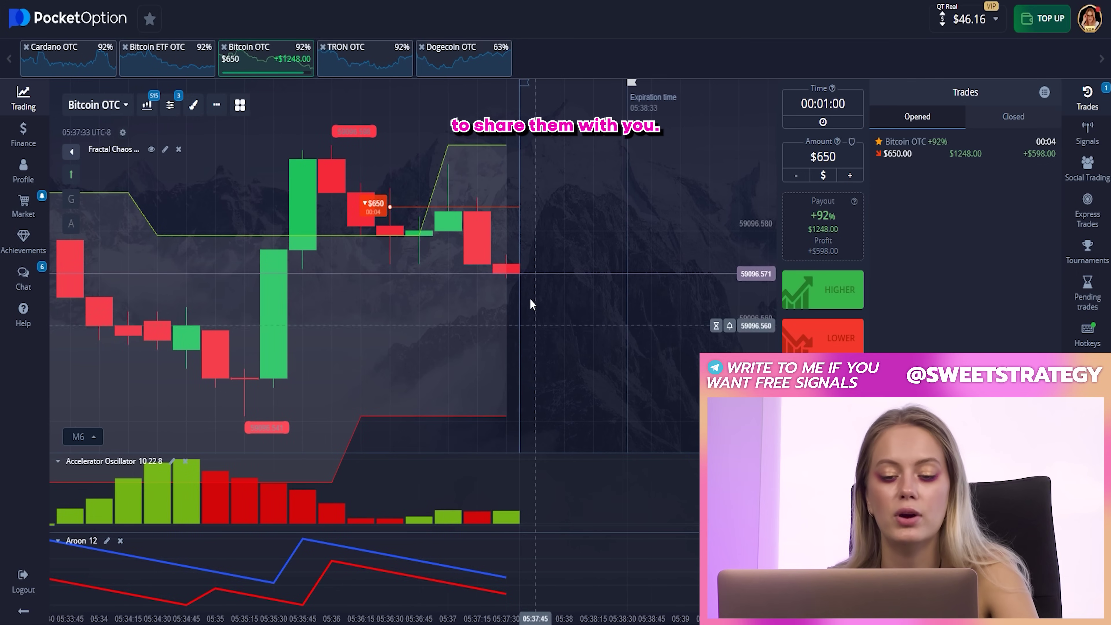
{"action": "scroll", "coordinate": [443, 303], "scroll_direction": "down", "scroll_amount": 2}
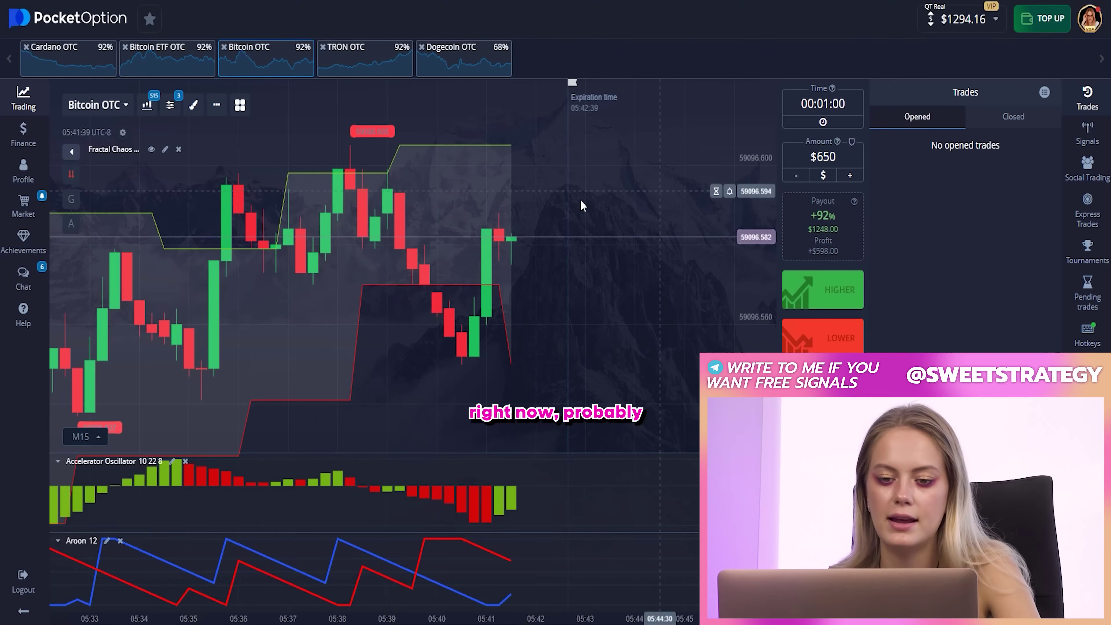
{"action": "scroll", "coordinate": [564, 217], "scroll_direction": "up", "scroll_amount": 3}
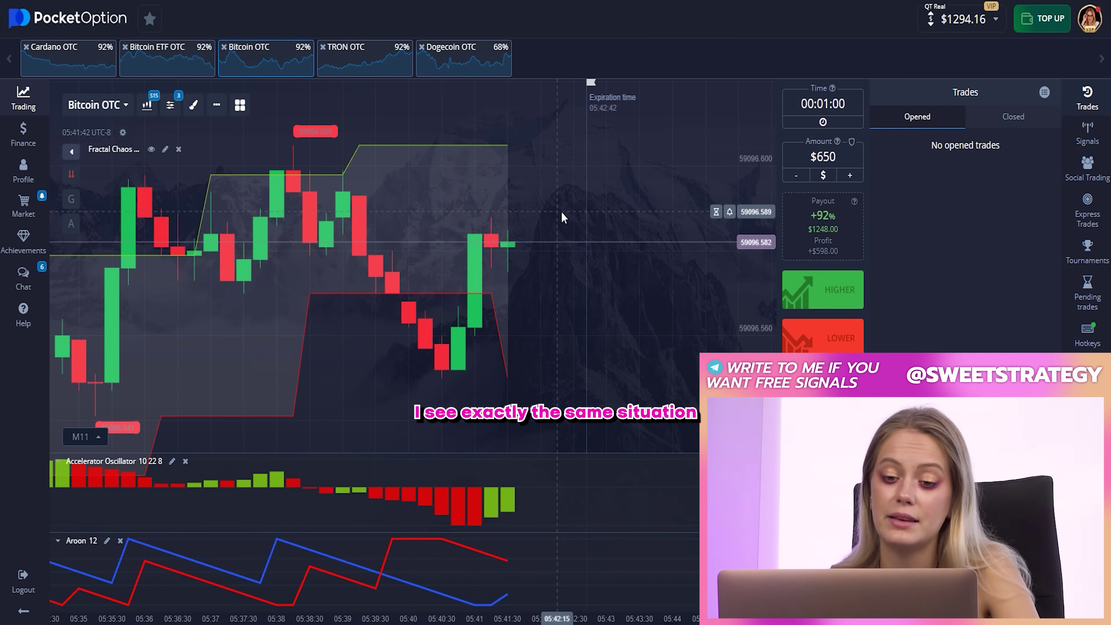
{"action": "scroll", "coordinate": [538, 207], "scroll_direction": "up", "scroll_amount": 1}
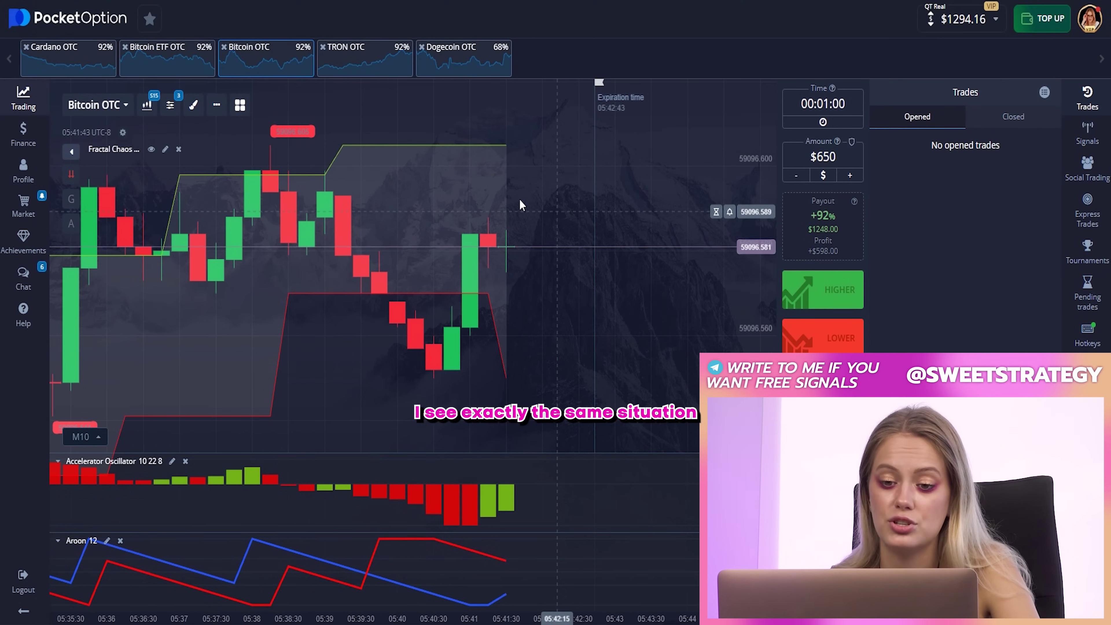
Switch to the Bitcoin ETF OTC chart and examine its recent candles against the three indicators
{"action": "left_click", "coordinate": [201, 74]}
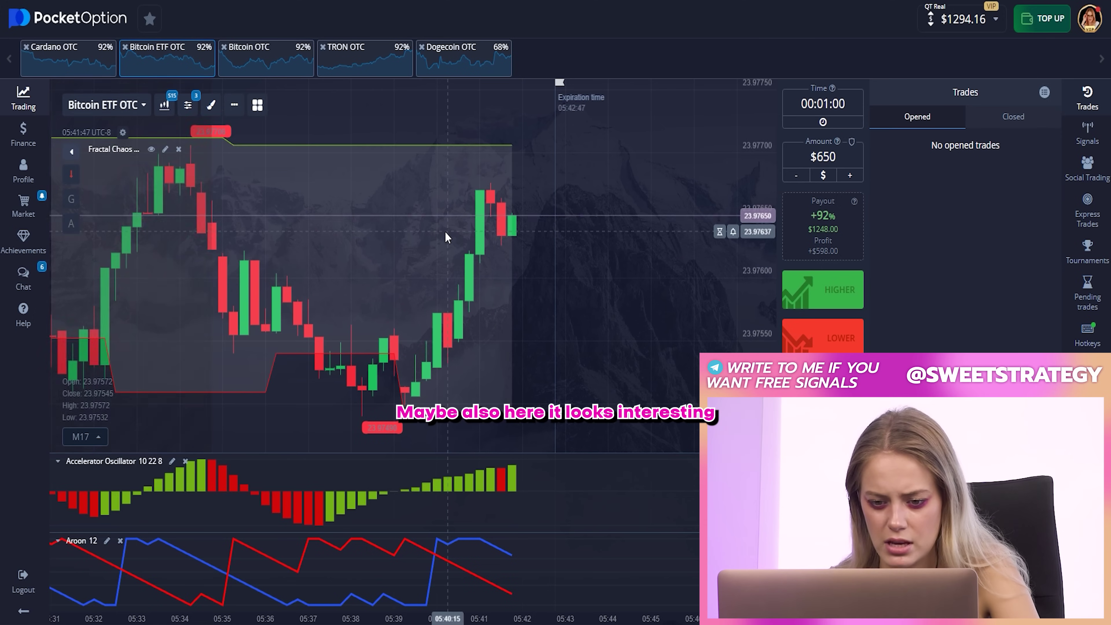
{"action": "scroll", "coordinate": [533, 264], "scroll_direction": "down", "scroll_amount": 1}
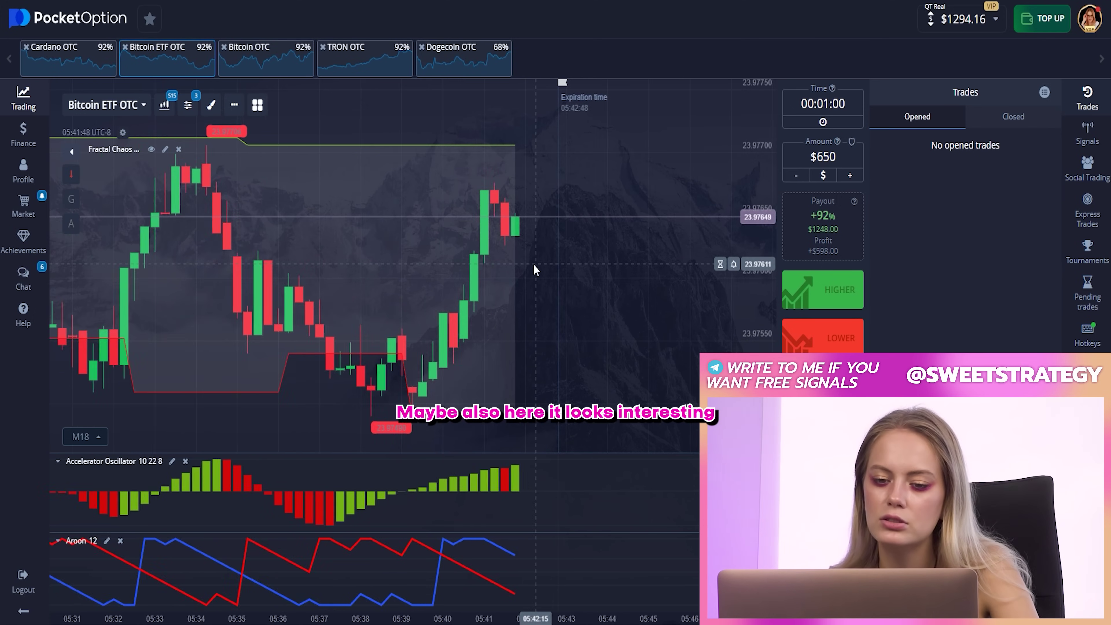
{"action": "scroll", "coordinate": [533, 264], "scroll_direction": "up", "scroll_amount": 3}
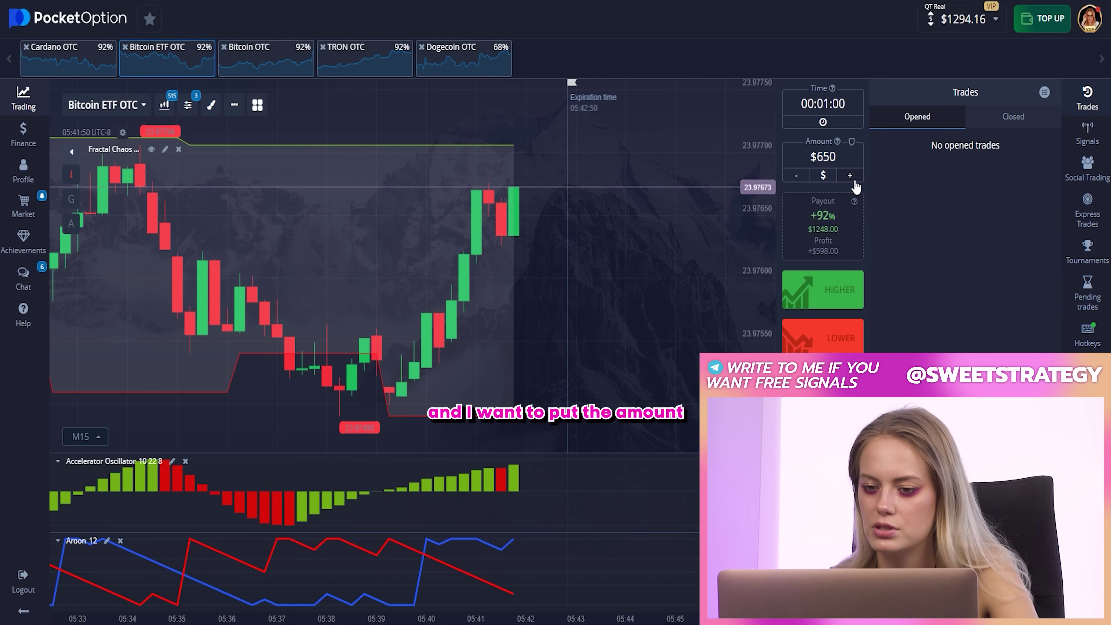
Set the trade amount to $900 and place a one-minute Lower trade on Bitcoin ETF OTC
{"action": "left_click", "coordinate": [851, 162]}
{"action": "left_click", "coordinate": [631, 214]}
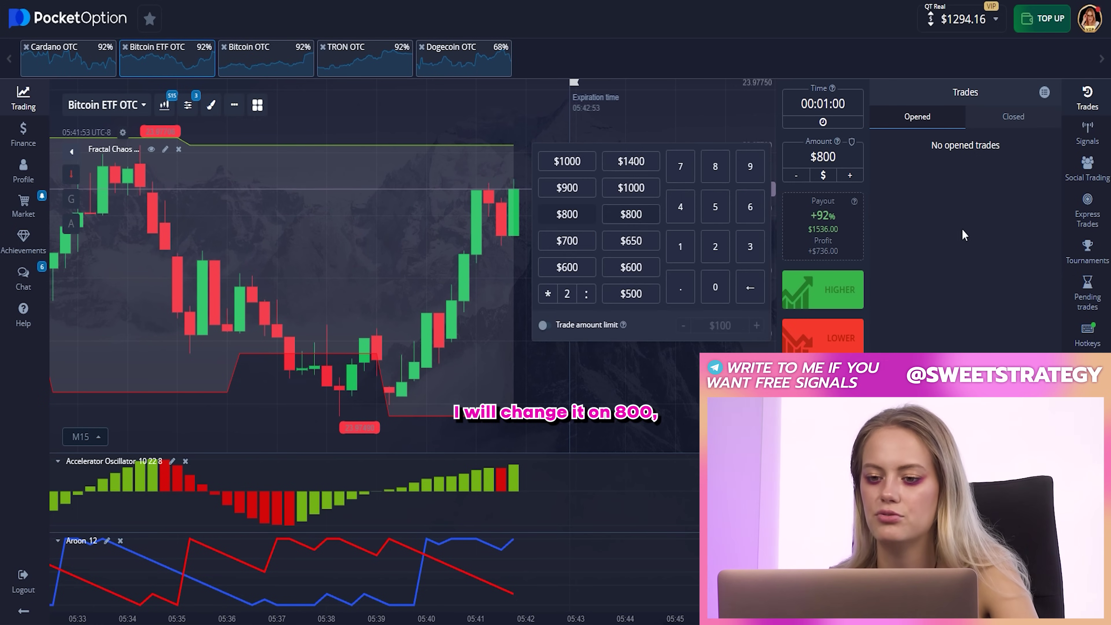
{"action": "left_click", "coordinate": [850, 175]}
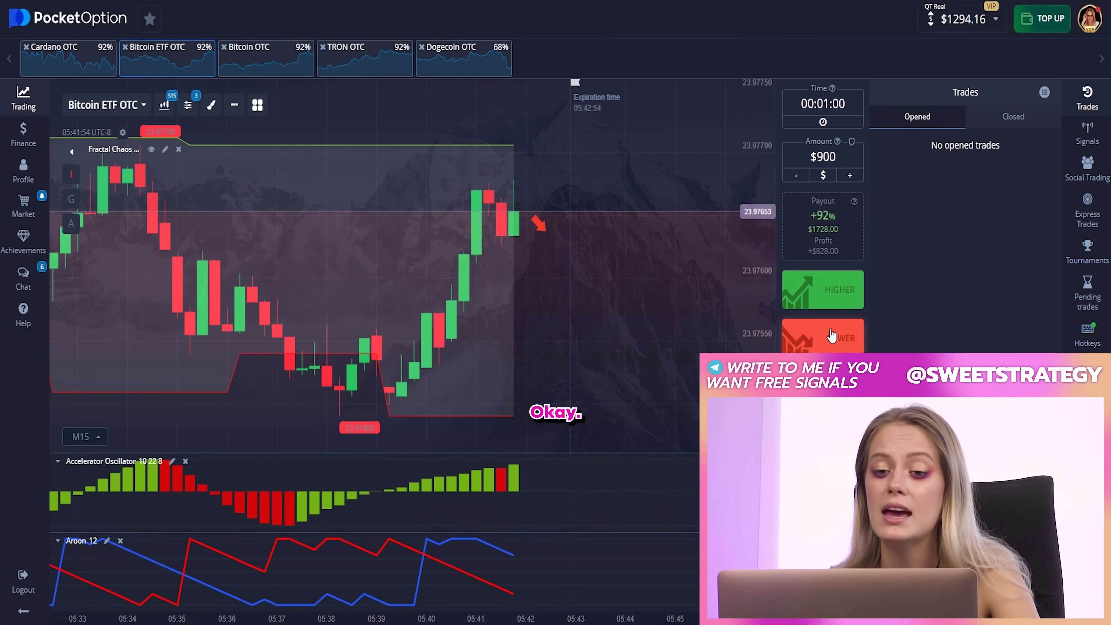
{"action": "left_click", "coordinate": [841, 338]}
Follow the Bitcoin ETF OTC trade until it closes and examine the candles, Accelerator Oscillator and Aroon at several scales
{"action": "scroll", "coordinate": [516, 229], "scroll_direction": "up", "scroll_amount": 3}
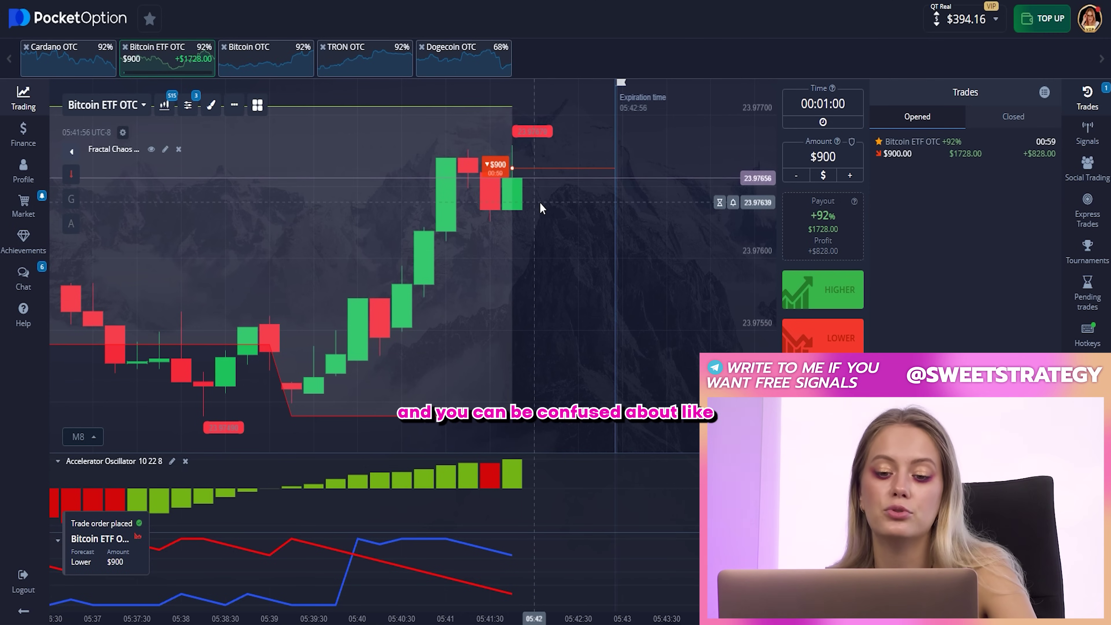
{"action": "scroll", "coordinate": [540, 202], "scroll_direction": "down", "scroll_amount": 2}
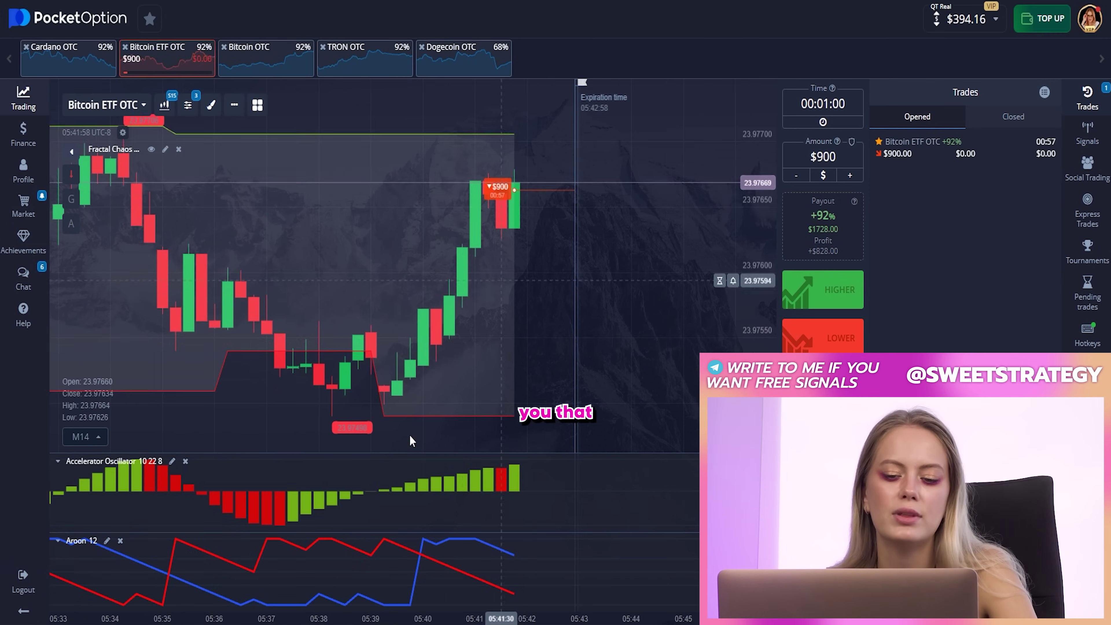
{"action": "scroll", "coordinate": [582, 192], "scroll_direction": "up", "scroll_amount": 3}
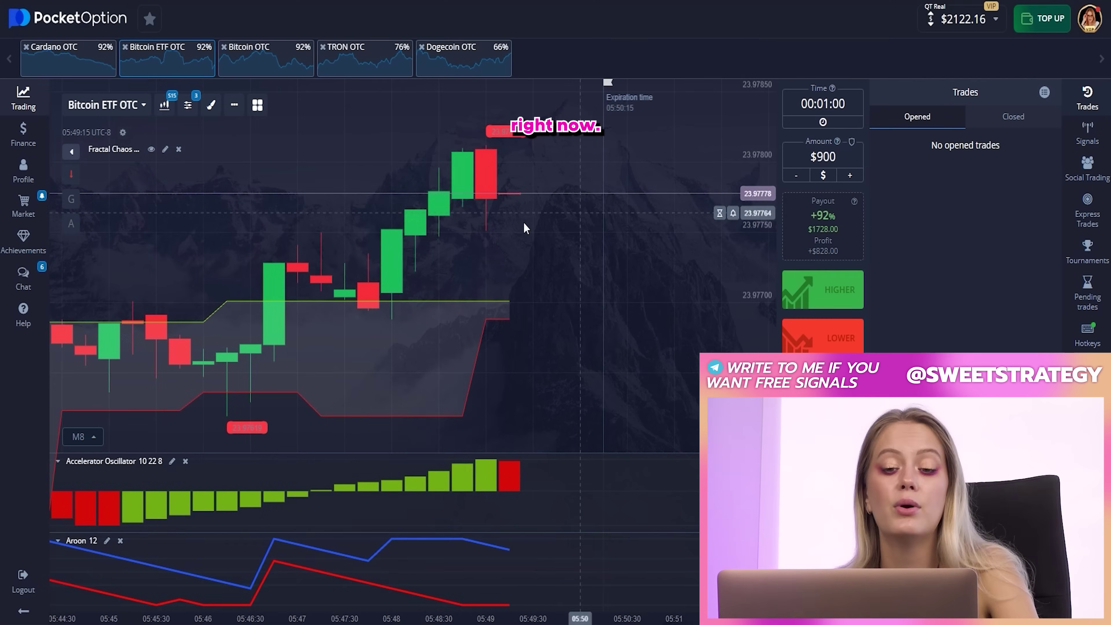
{"action": "scroll", "coordinate": [433, 237], "scroll_direction": "down", "scroll_amount": 2}
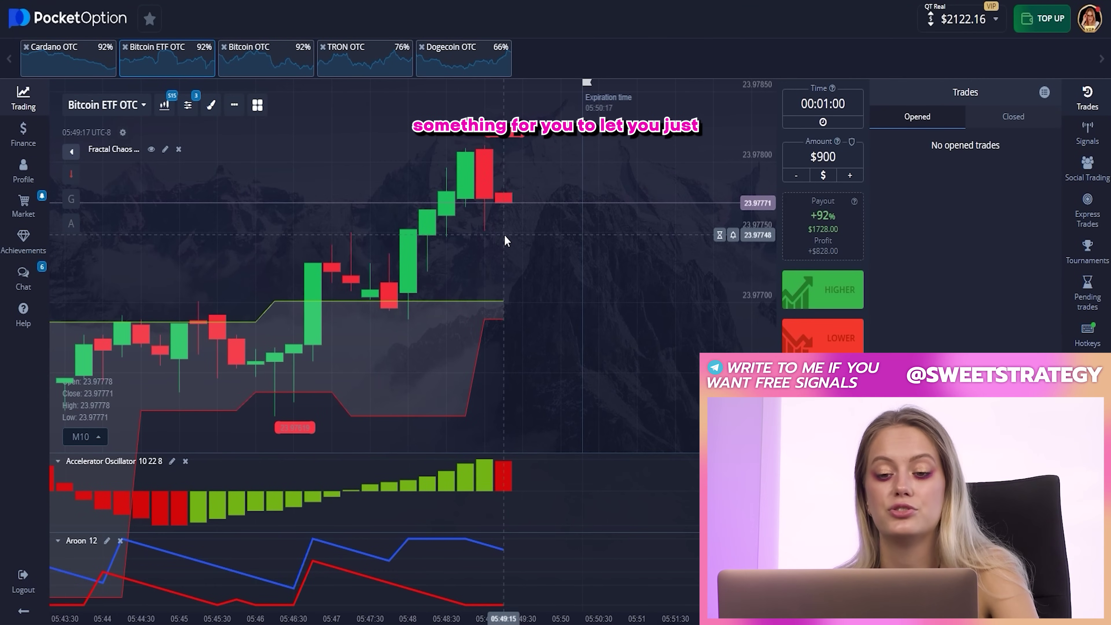
{"action": "scroll", "coordinate": [506, 241], "scroll_direction": "down", "scroll_amount": 1}
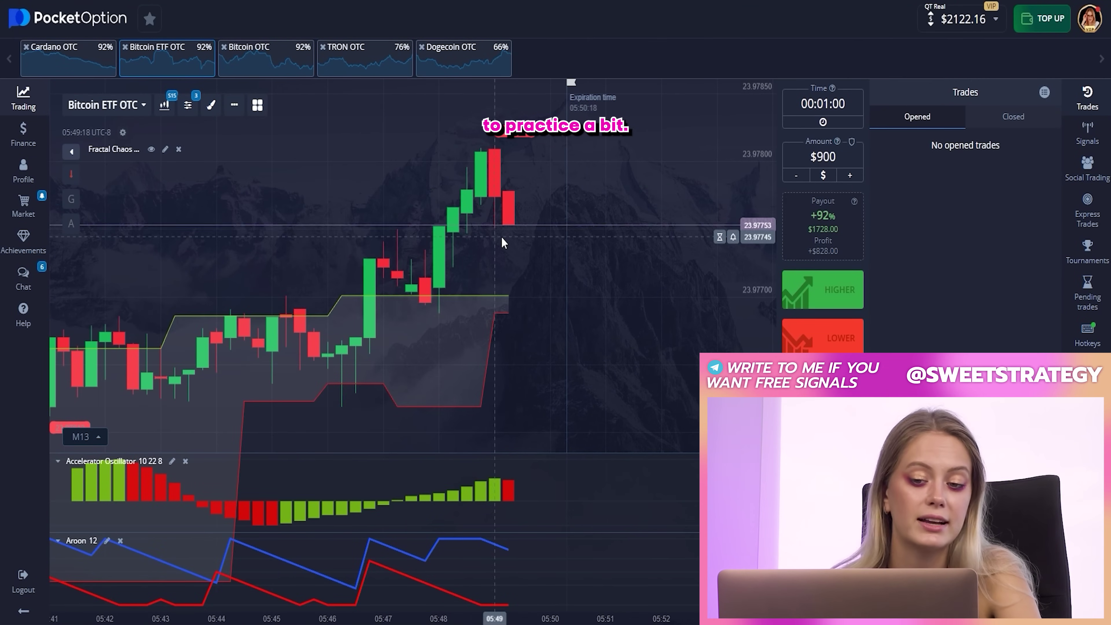
Switch to the Cardano OTC chart and examine its longer price trend and indicator readings at different scales
{"action": "left_click", "coordinate": [81, 66]}
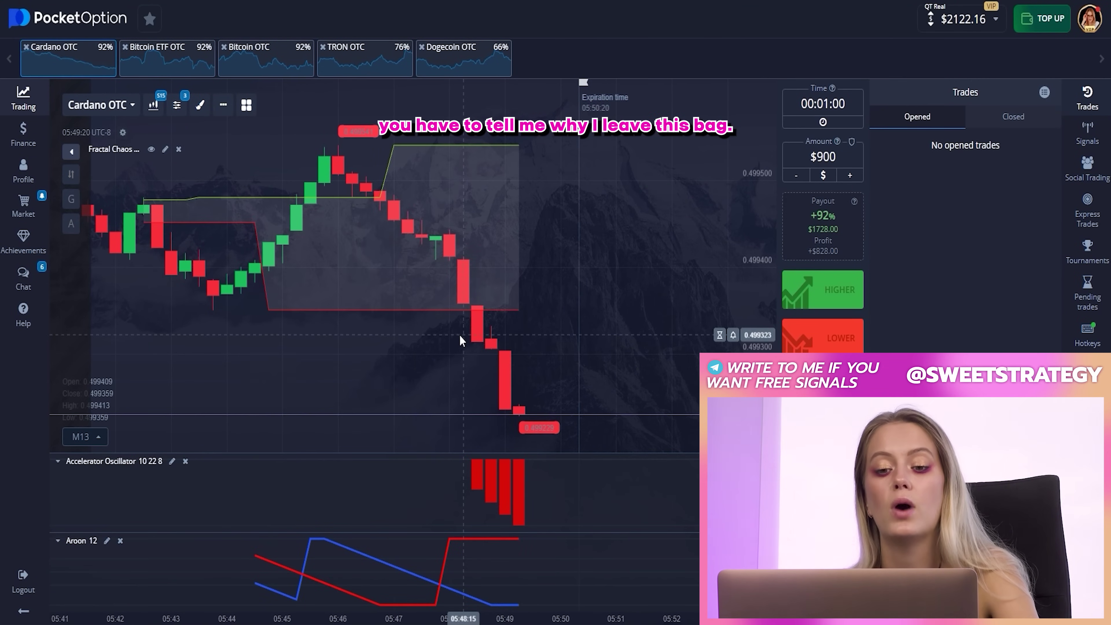
{"action": "scroll", "coordinate": [460, 335], "scroll_direction": "down", "scroll_amount": 5}
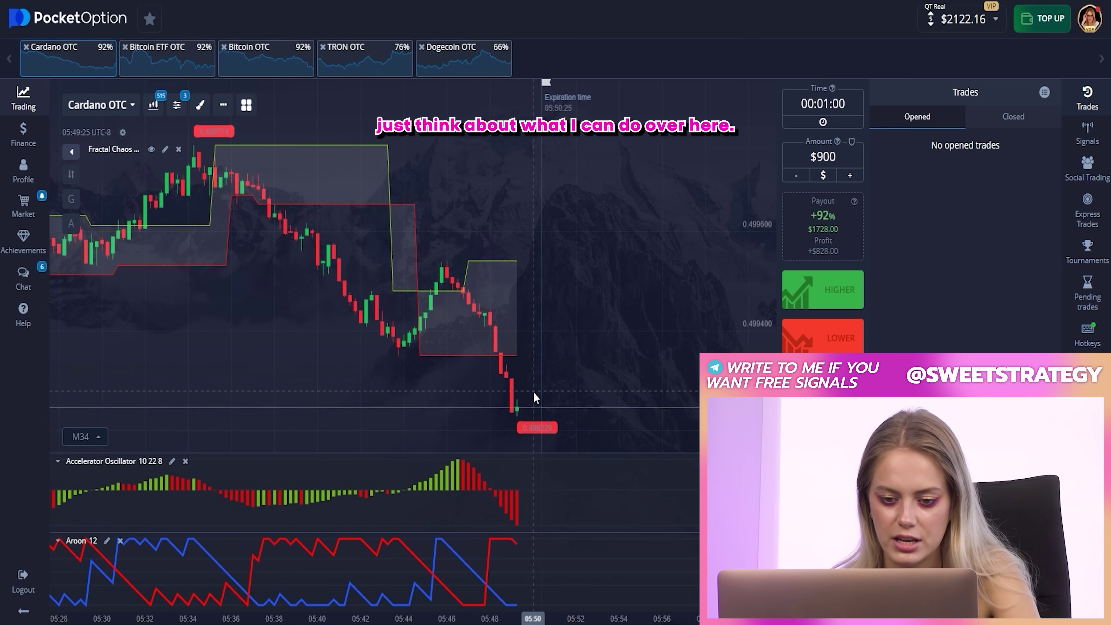
{"action": "scroll", "coordinate": [533, 392], "scroll_direction": "up", "scroll_amount": 3}
{"action": "scroll", "coordinate": [533, 393], "scroll_direction": "down", "scroll_amount": 4}
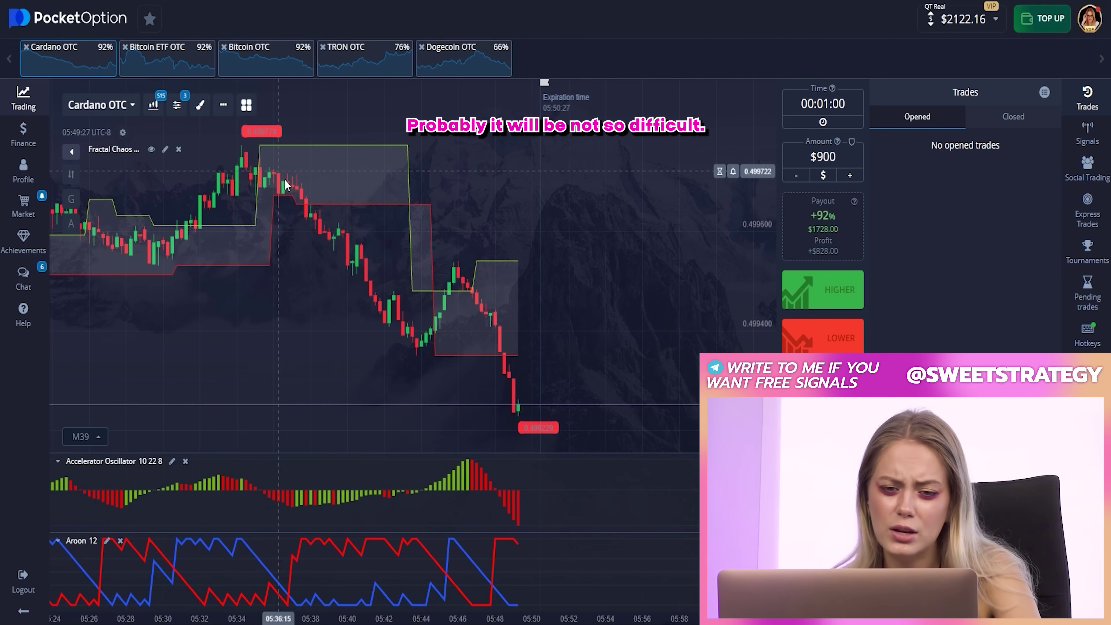
{"action": "scroll", "coordinate": [505, 423], "scroll_direction": "up", "scroll_amount": 4}
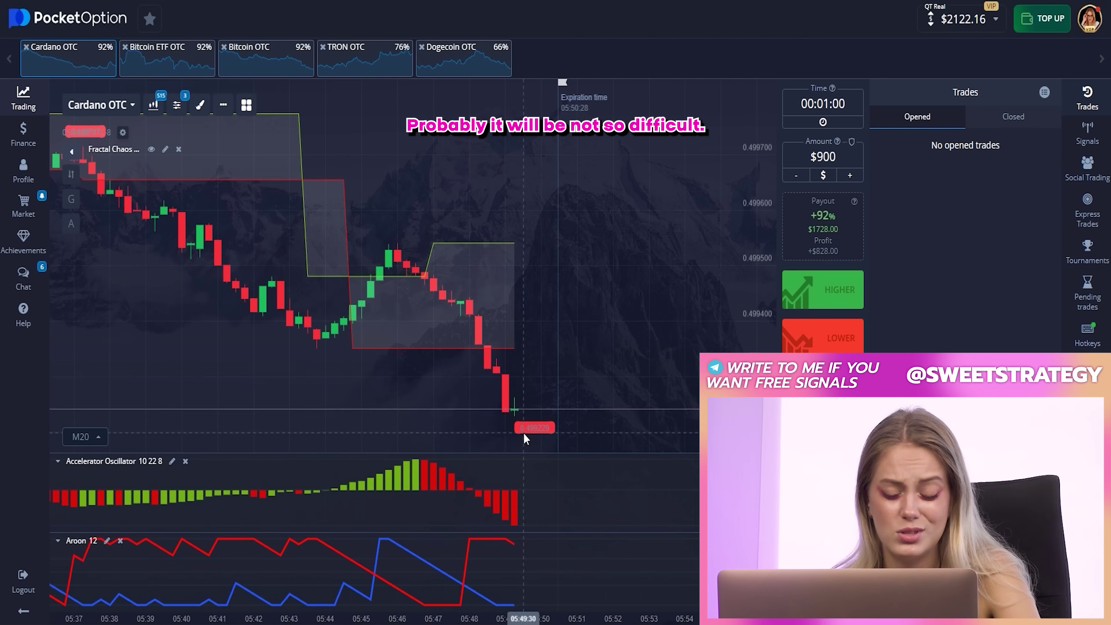
Set the trade amount to $1500, place a one-minute Lower trade on Cardano OTC and follow it until it closes
{"action": "left_click", "coordinate": [848, 176]}
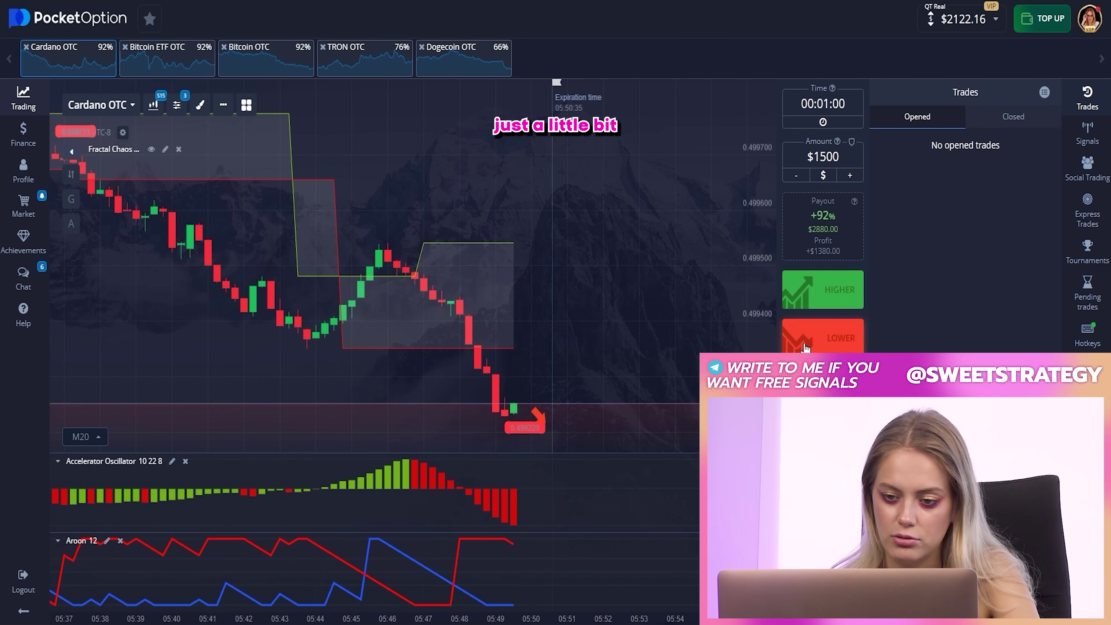
{"action": "key", "text": "shift+s"}
{"action": "scroll", "coordinate": [586, 379], "scroll_direction": "up", "scroll_amount": 3}
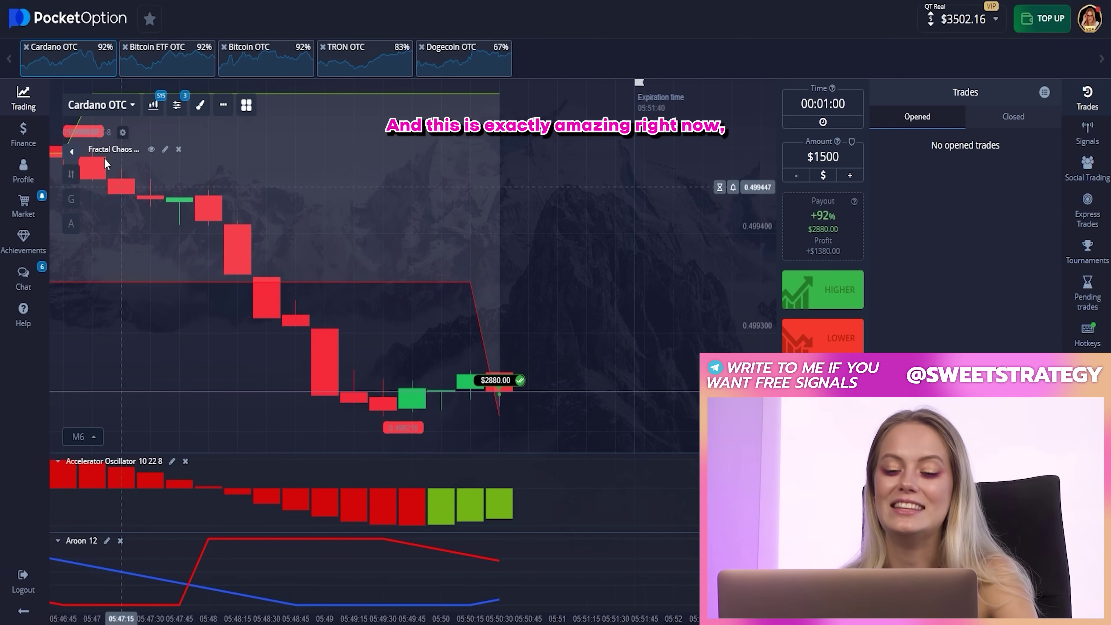
Open the withdrawal form and fill in an amount of $3300 and the Tether (USDT) TRC-20 wallet address
{"action": "left_click", "coordinate": [23, 132]}
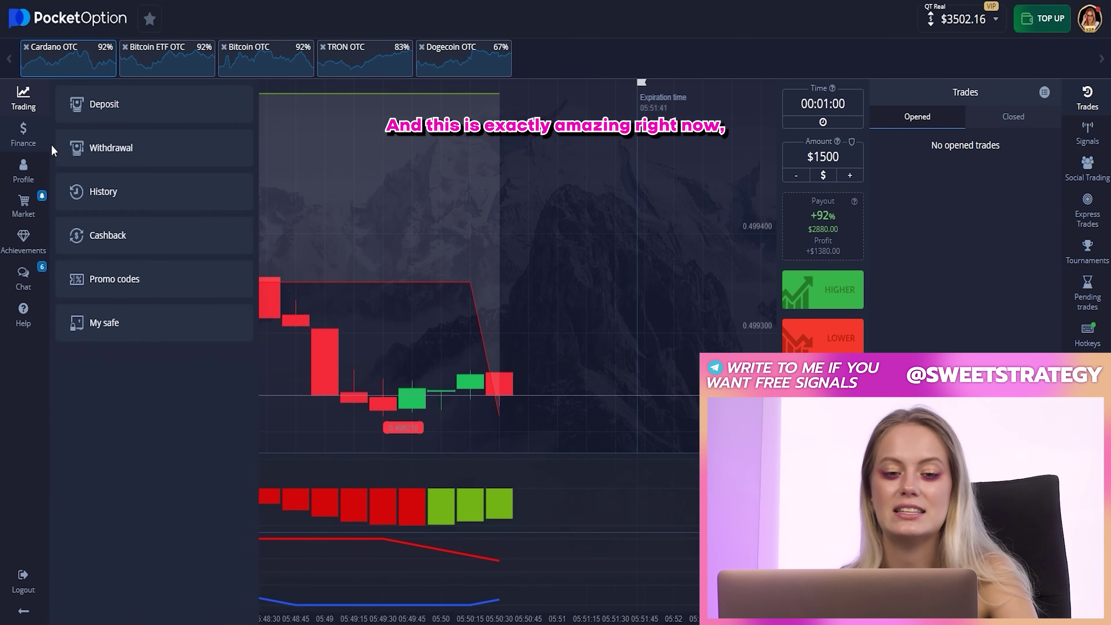
{"action": "left_click", "coordinate": [115, 144]}
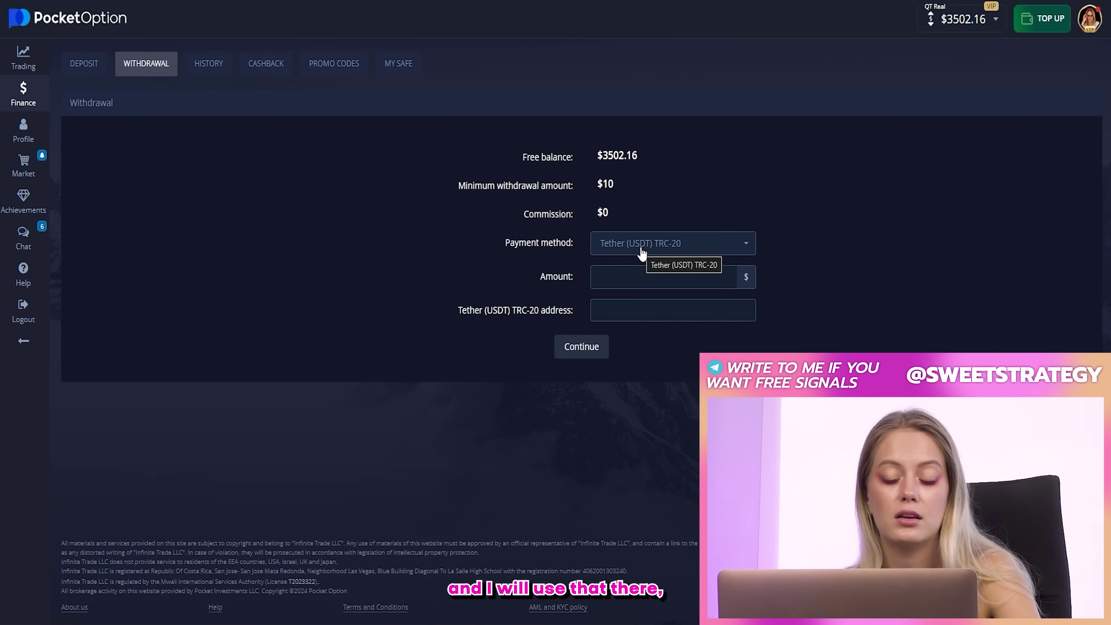
{"action": "left_click", "coordinate": [633, 279]}
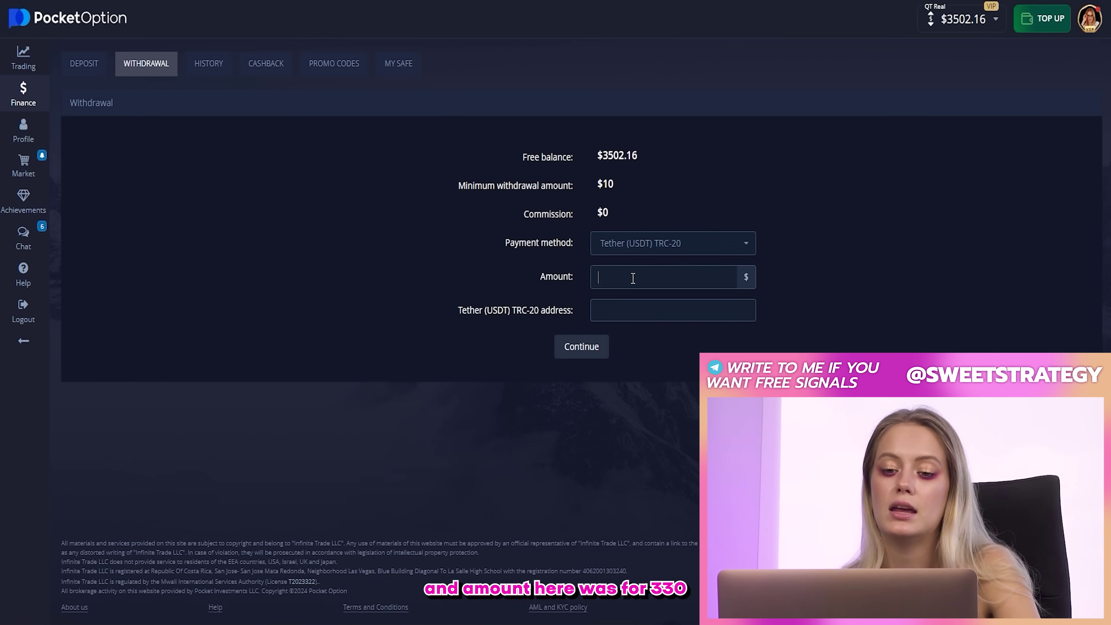
{"action": "type", "text": "3300"}
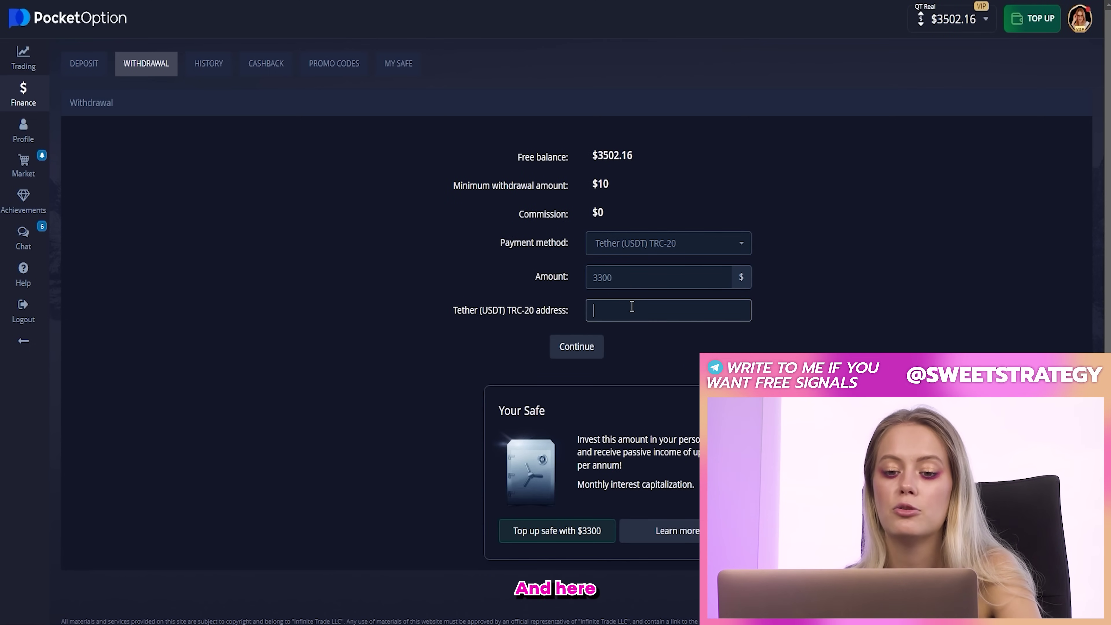
{"action": "key", "text": "ctrl+v"}
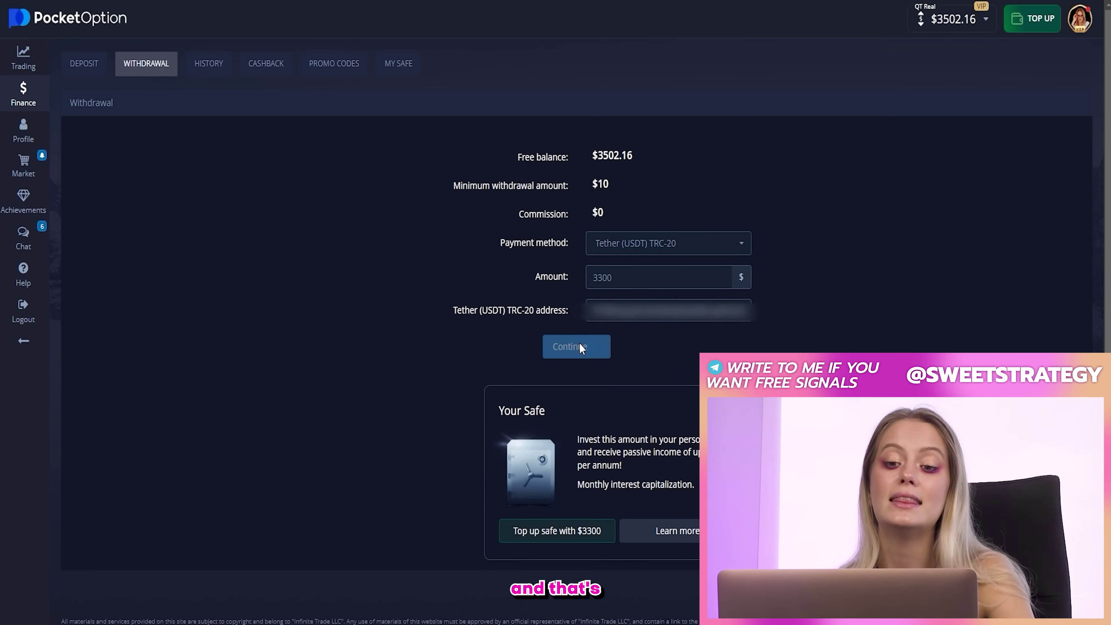